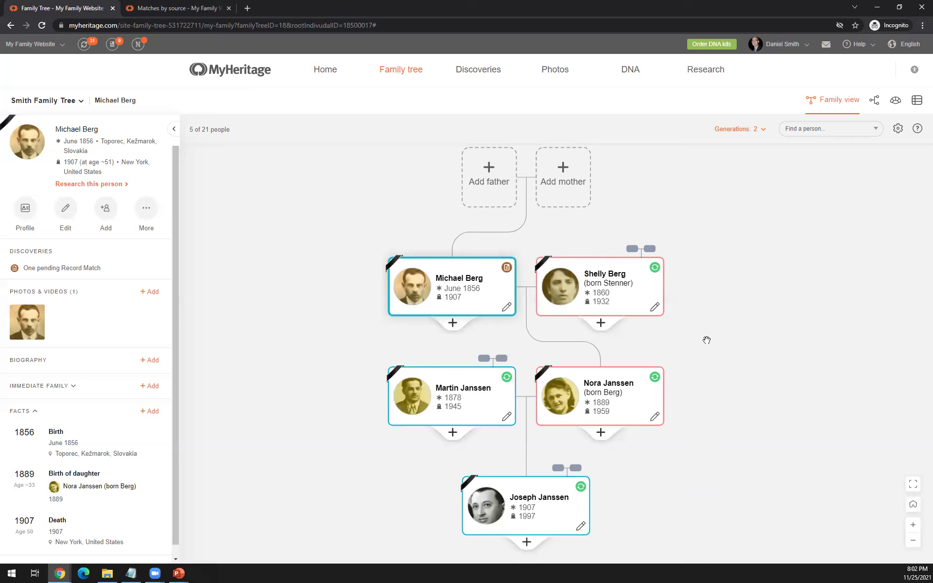
Enlarge the browser page zoom to 125%, review the family tree's display preferences, and close the tree settings
{"action": "left_click", "coordinate": [897, 134]}
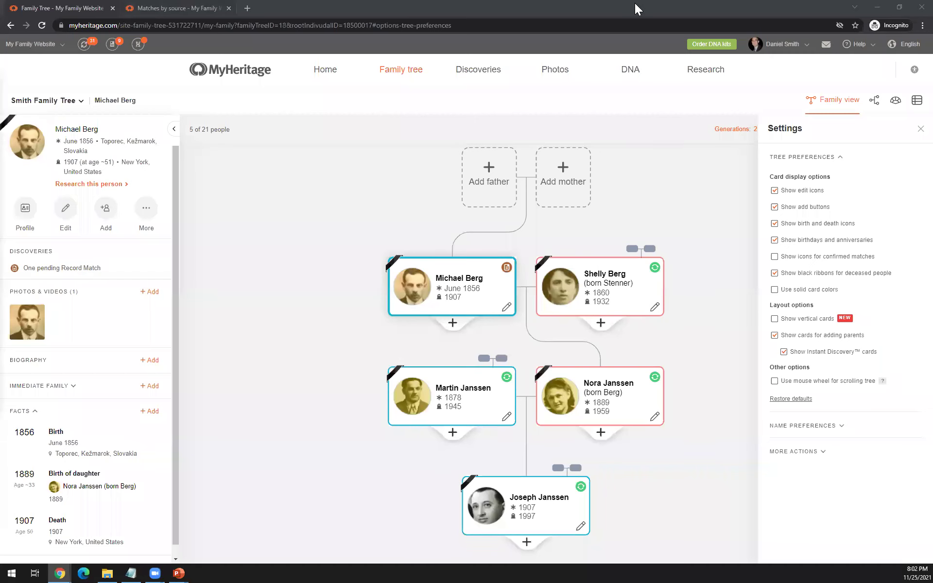
{"action": "left_click", "coordinate": [922, 25]}
{"action": "left_click", "coordinate": [893, 104]}
{"action": "left_click", "coordinate": [895, 103]}
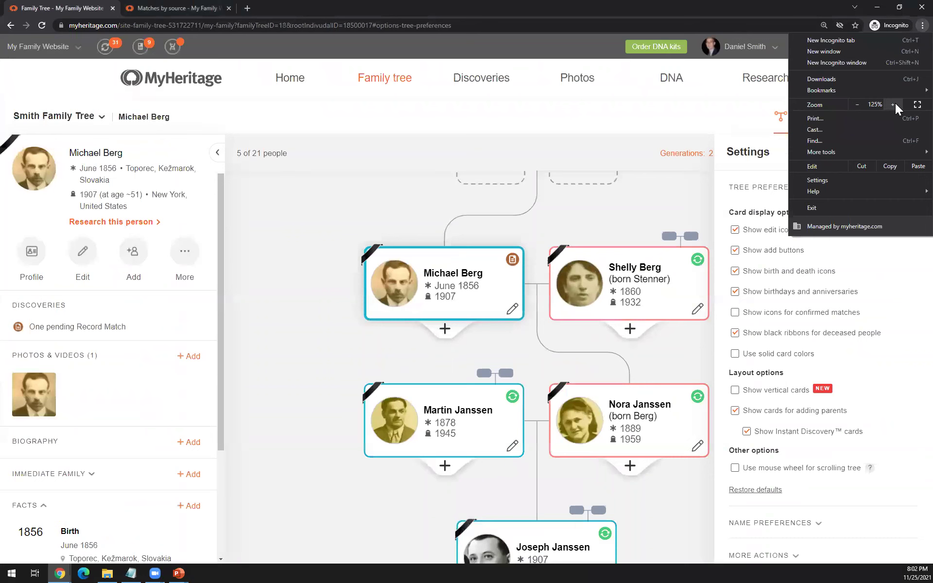
{"action": "left_click", "coordinate": [393, 347]}
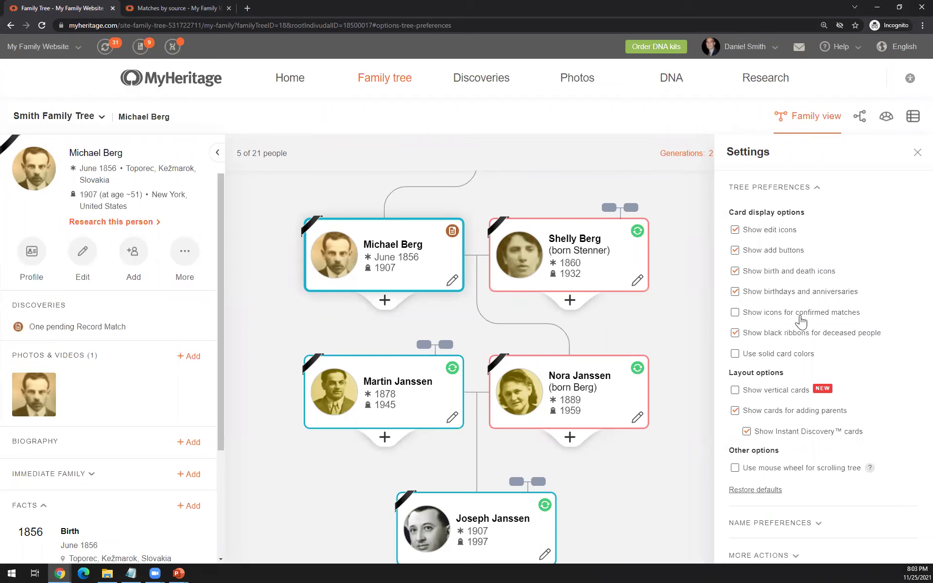
{"action": "left_click_drag", "start_coordinate": [680, 370], "coordinate": [685, 336]}
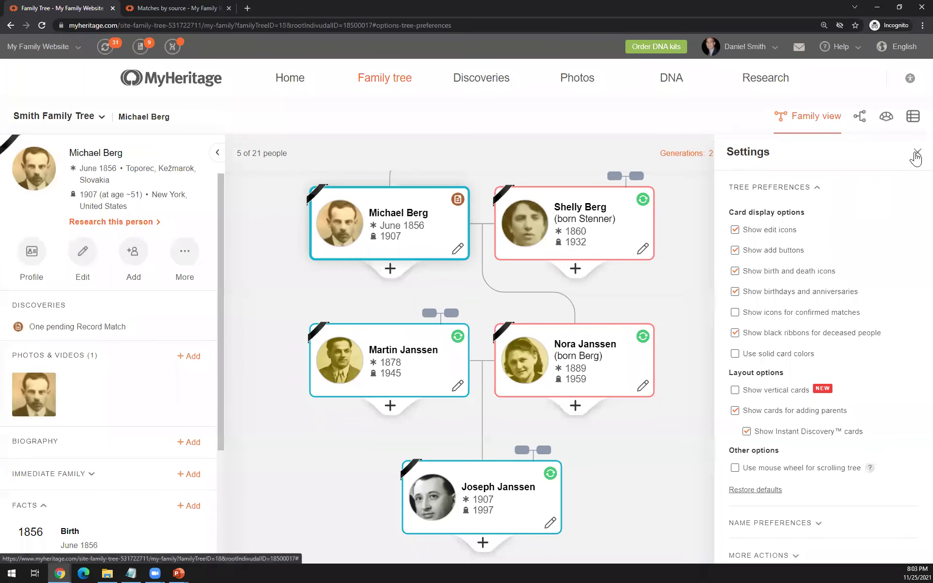
{"action": "left_click", "coordinate": [916, 154]}
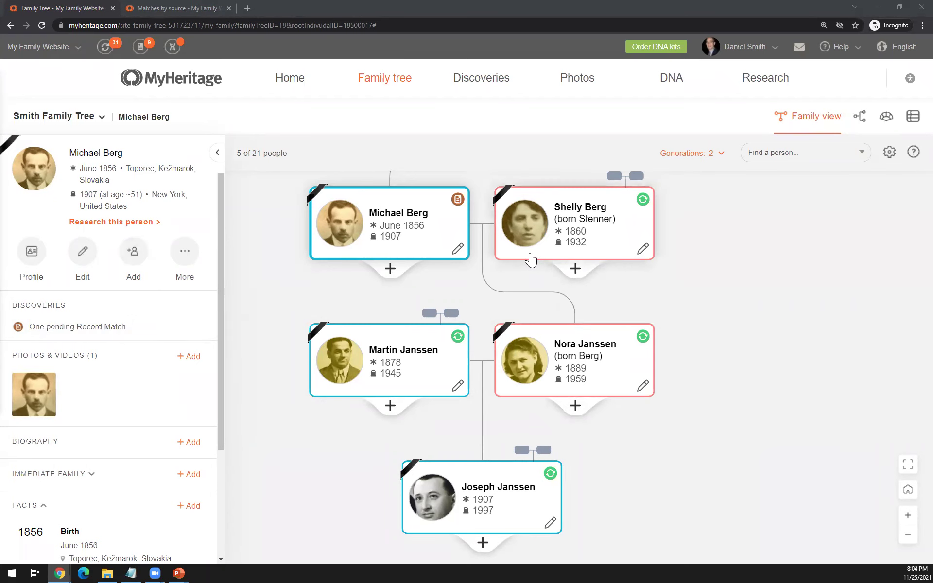
Open the Smart Matches of the woman born in 1860 and deceased in 1932 from her family tree card
{"action": "left_click", "coordinate": [530, 259]}
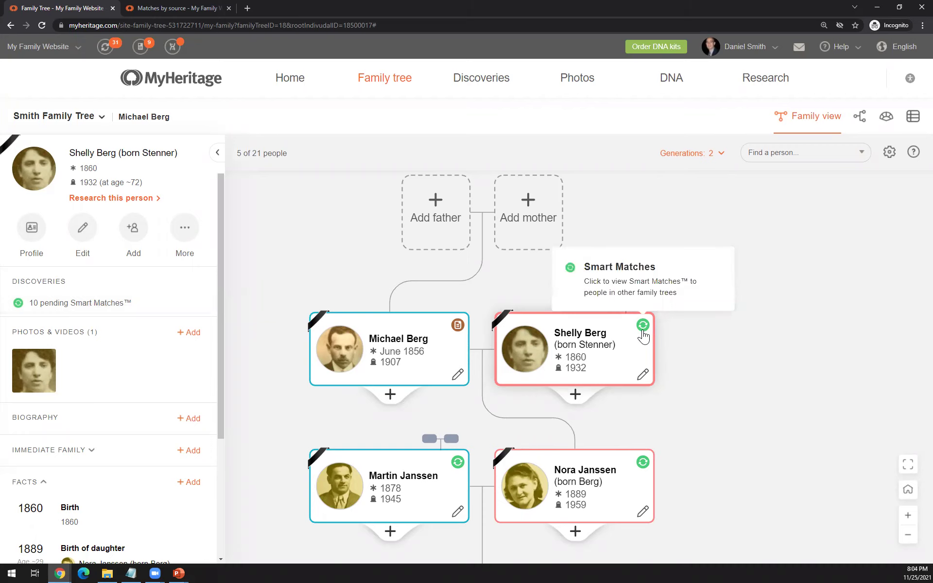
{"action": "left_click", "coordinate": [642, 329]}
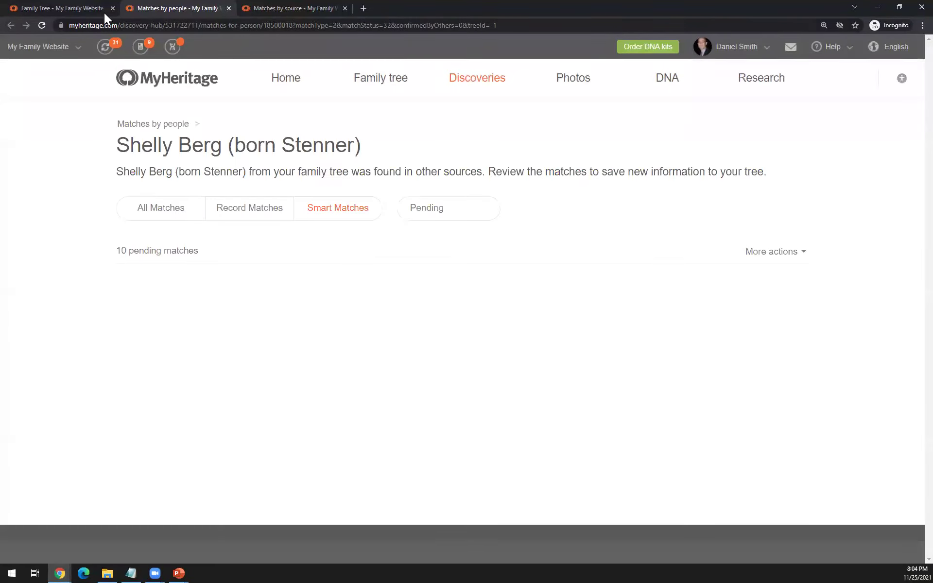
{"action": "left_click", "coordinate": [71, 11]}
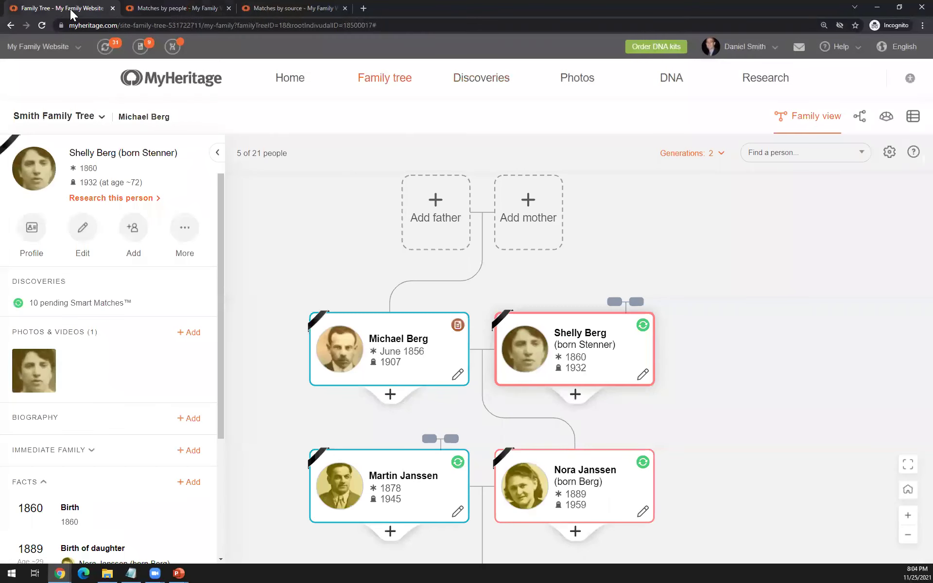
{"action": "left_click", "coordinate": [154, 9]}
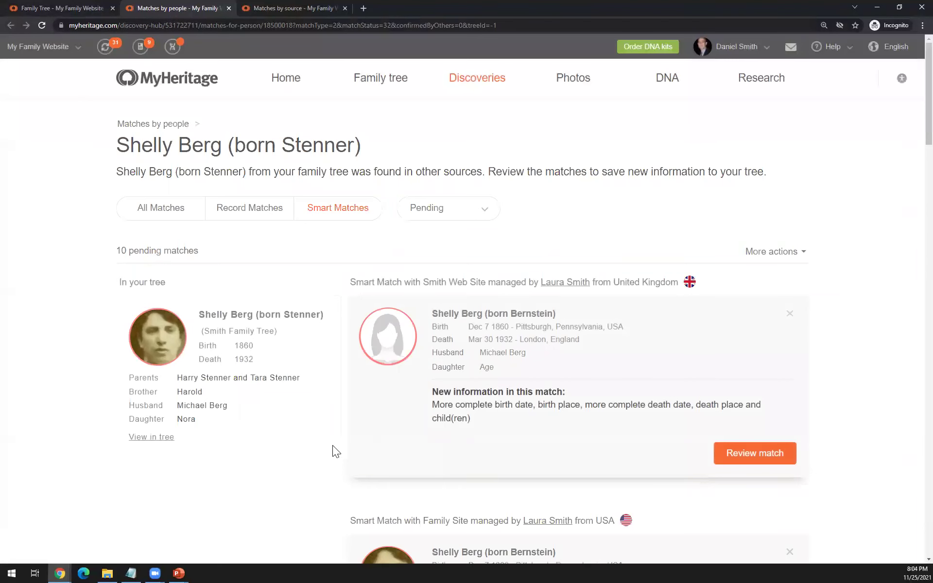
Compare the woman's details in the tree with the first pending Smart Match, including its new information
{"action": "scroll", "coordinate": [312, 459], "scroll_direction": "down", "scroll_amount": 1}
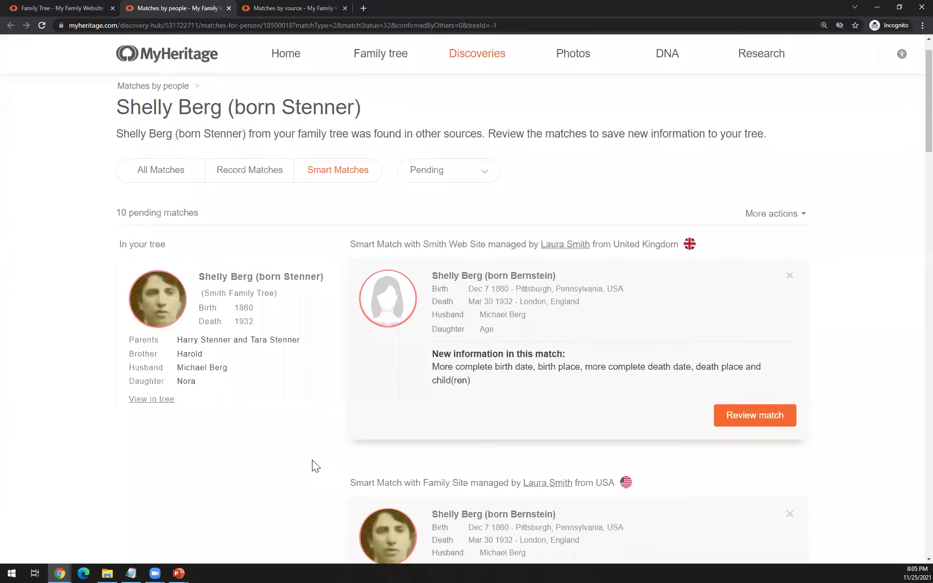
{"action": "scroll", "coordinate": [301, 452], "scroll_direction": "down", "scroll_amount": 1}
{"action": "scroll", "coordinate": [301, 453], "scroll_direction": "up", "scroll_amount": 1}
{"action": "left_click_drag", "start_coordinate": [197, 406], "coordinate": [149, 403]}
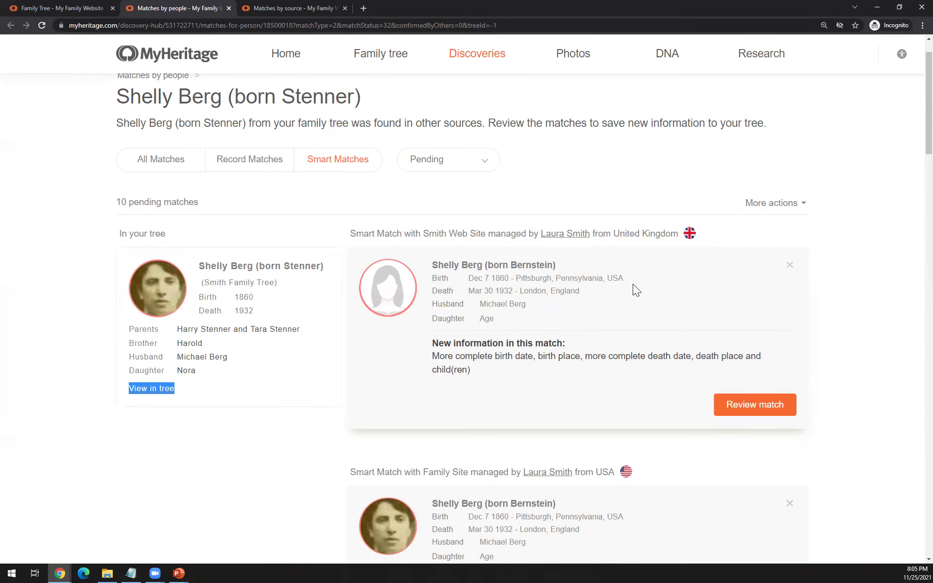
{"action": "scroll", "coordinate": [635, 286], "scroll_direction": "down", "scroll_amount": 2}
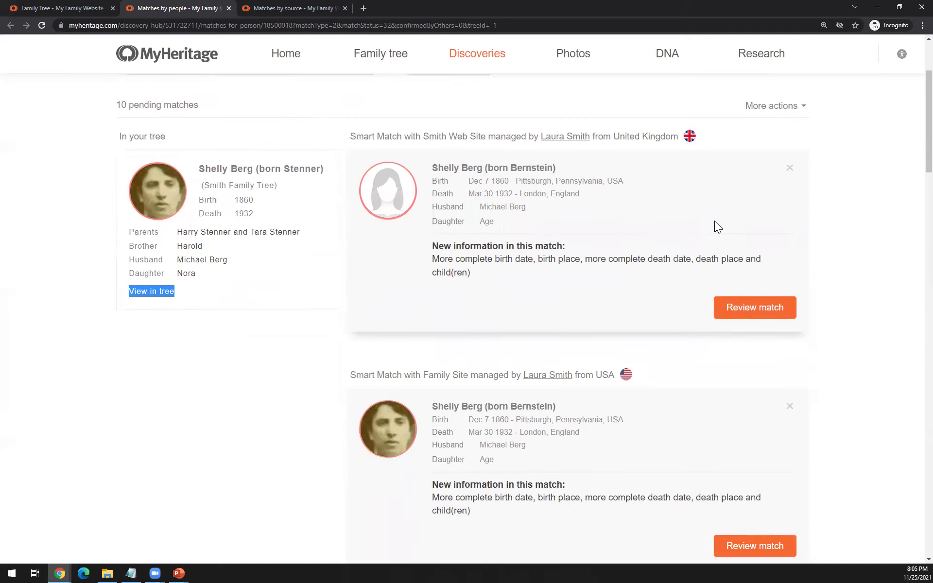
{"action": "scroll", "coordinate": [909, 152], "scroll_direction": "down", "scroll_amount": 1}
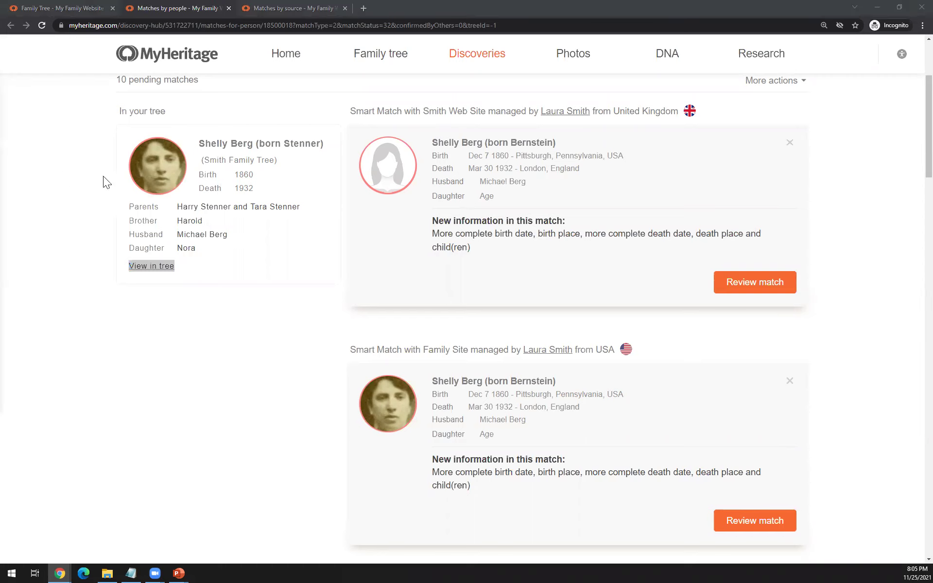
{"action": "left_click", "coordinate": [278, 310]}
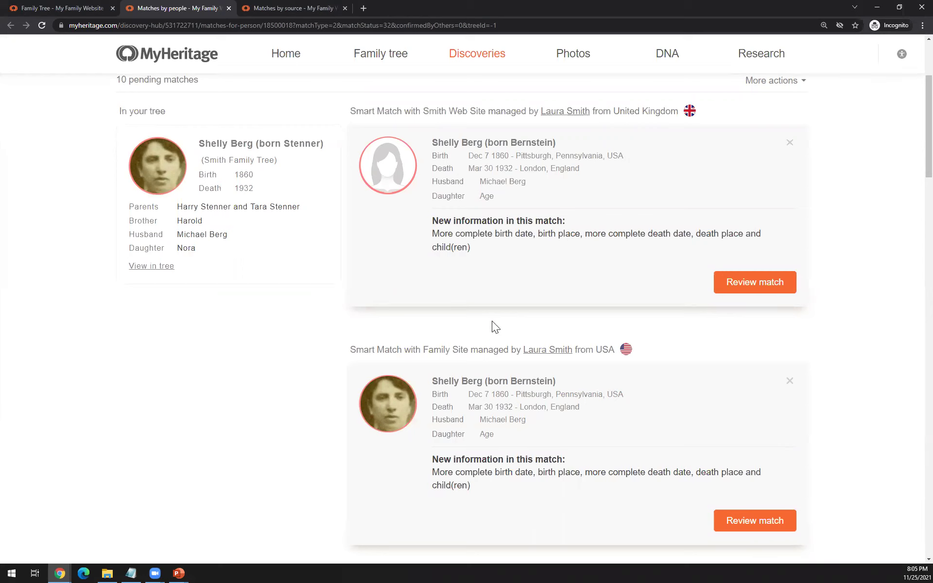
{"action": "left_click_drag", "start_coordinate": [469, 246], "coordinate": [430, 224]}
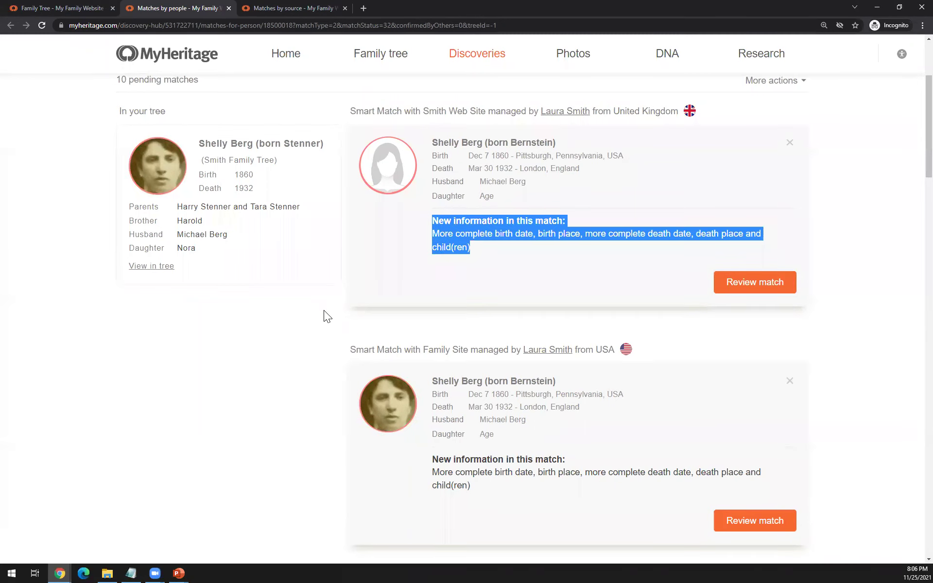
Look through the other pending Smart Matches from different family sites and return to the first one
{"action": "scroll", "coordinate": [538, 321], "scroll_direction": "down", "scroll_amount": 6}
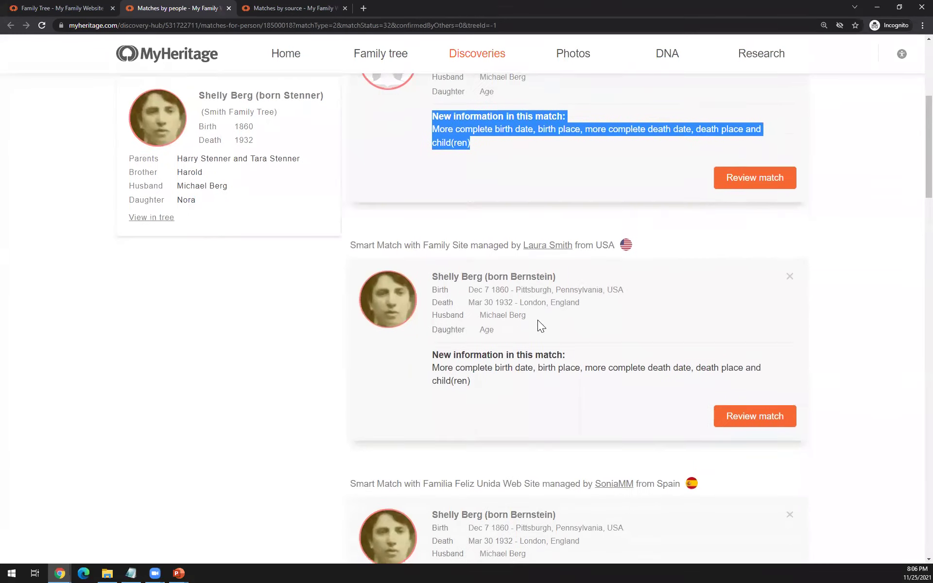
{"action": "scroll", "coordinate": [538, 319], "scroll_direction": "down", "scroll_amount": 8}
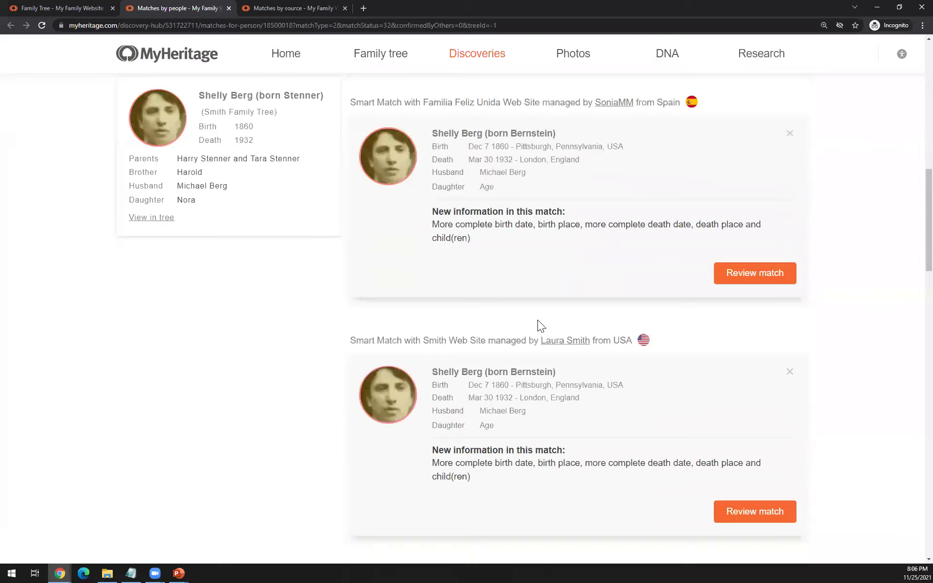
{"action": "scroll", "coordinate": [538, 321], "scroll_direction": "down", "scroll_amount": 7}
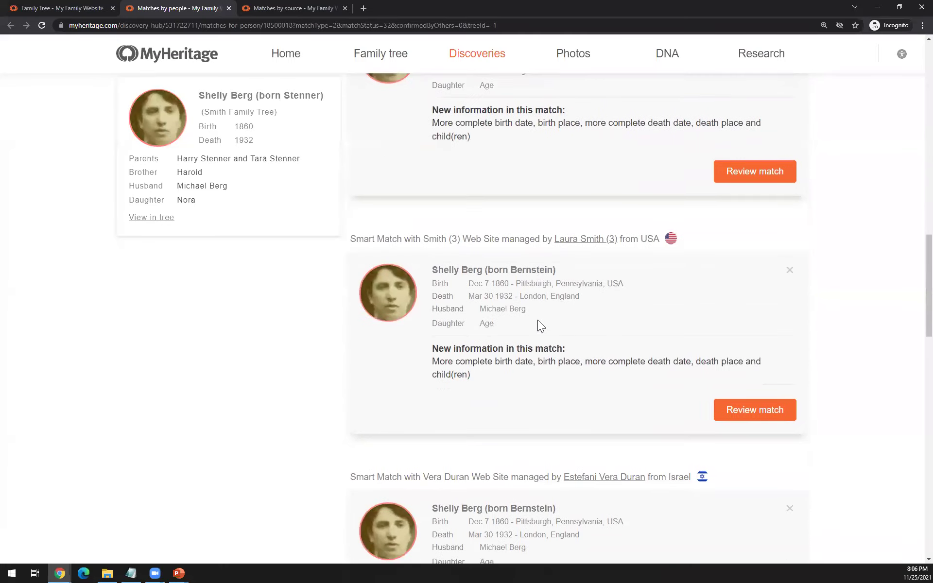
{"action": "scroll", "coordinate": [537, 320], "scroll_direction": "up", "scroll_amount": 15}
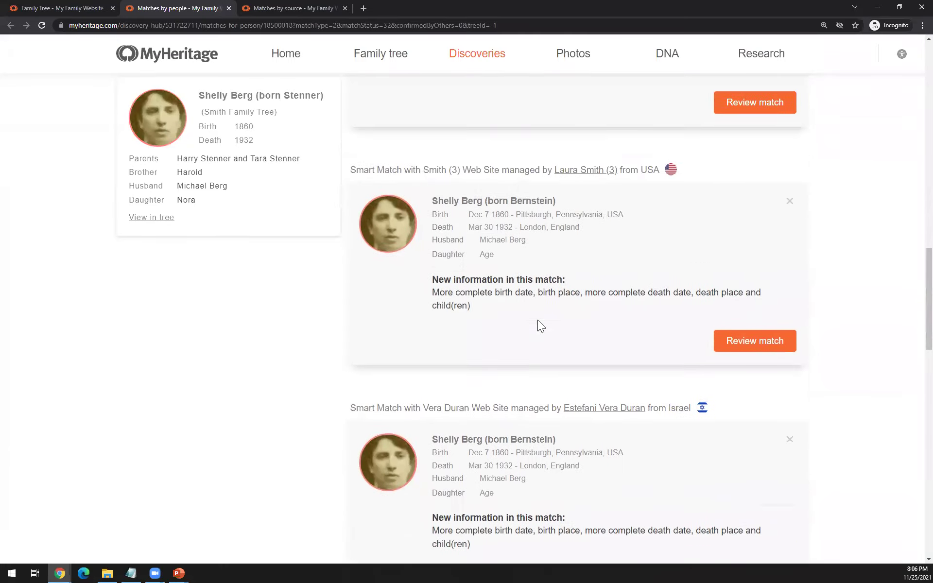
{"action": "scroll", "coordinate": [537, 319], "scroll_direction": "up", "scroll_amount": 10}
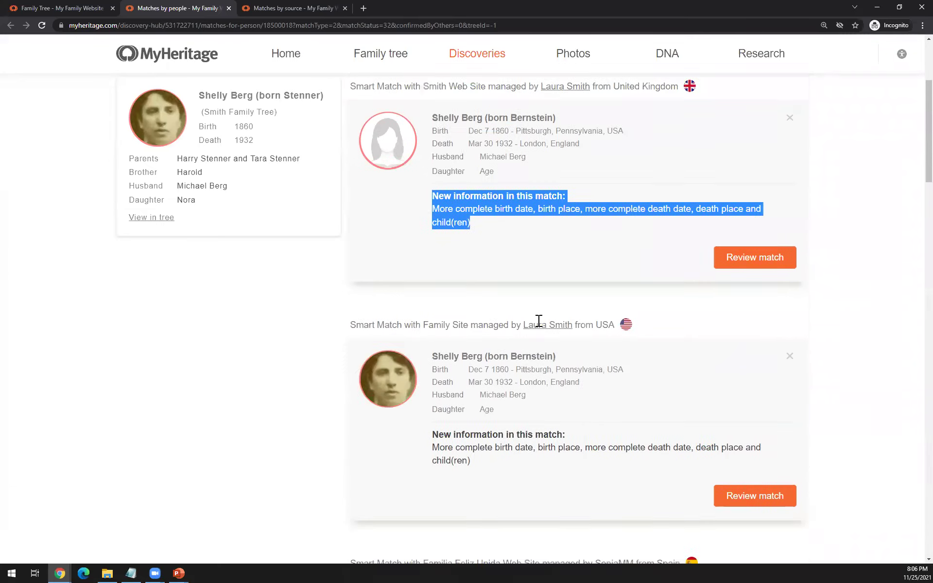
{"action": "scroll", "coordinate": [533, 288], "scroll_direction": "down", "scroll_amount": 2}
{"action": "scroll", "coordinate": [533, 288], "scroll_direction": "down", "scroll_amount": 1}
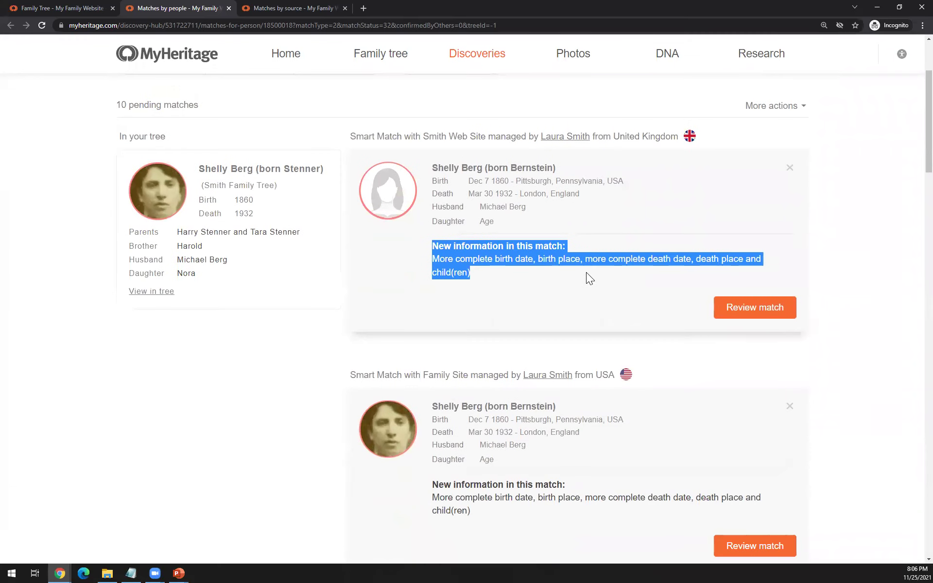
Examine the bulk actions for the pending matches and the new information offered by the first match
{"action": "left_click", "coordinate": [826, 192]}
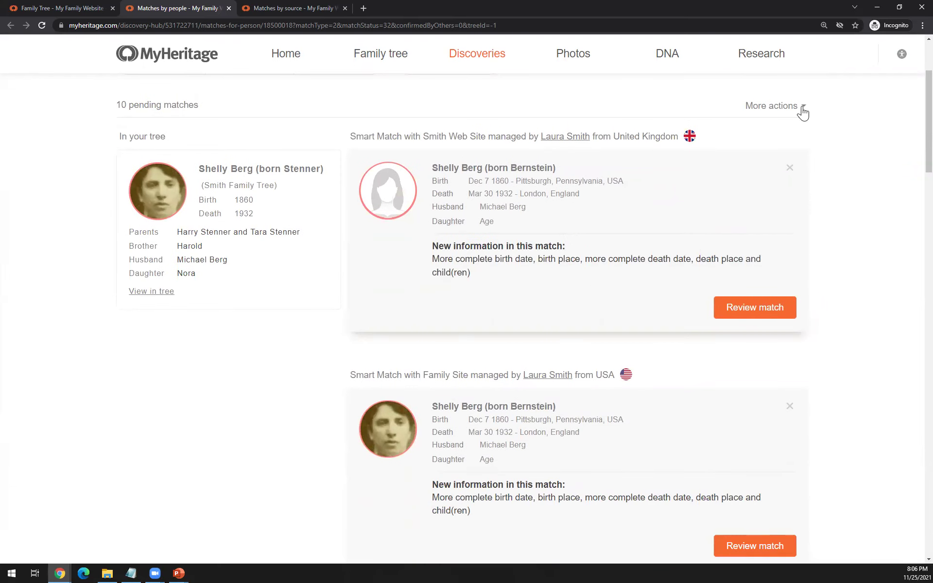
{"action": "left_click", "coordinate": [803, 111]}
{"action": "left_click", "coordinate": [839, 215]}
{"action": "left_click_drag", "start_coordinate": [474, 273], "coordinate": [434, 248]}
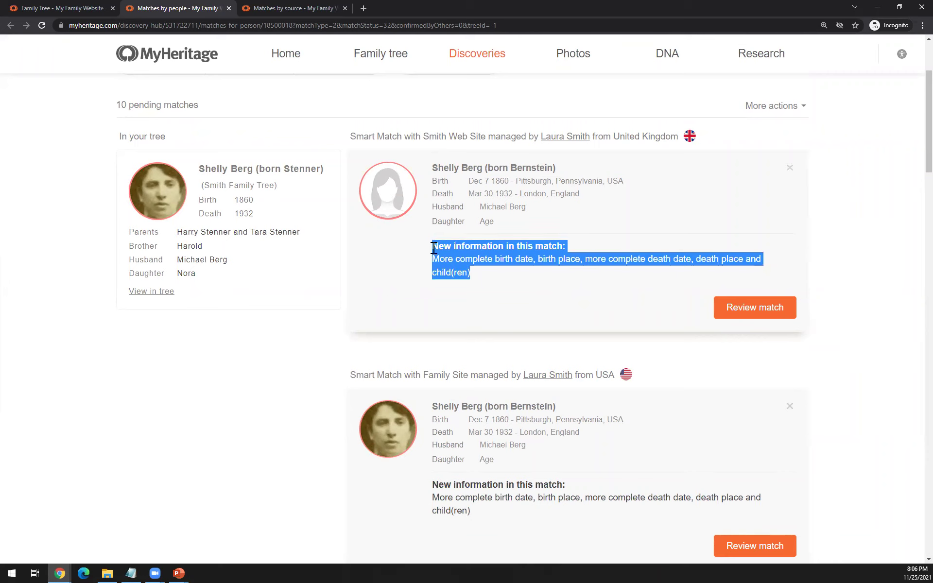
{"action": "left_click", "coordinate": [524, 302]}
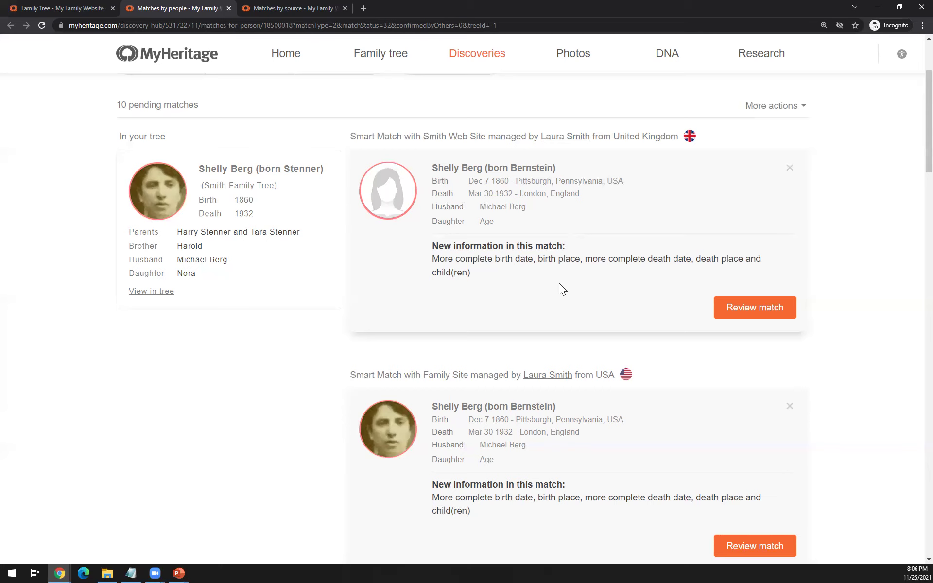
{"action": "scroll", "coordinate": [558, 283], "scroll_direction": "up", "scroll_amount": 1}
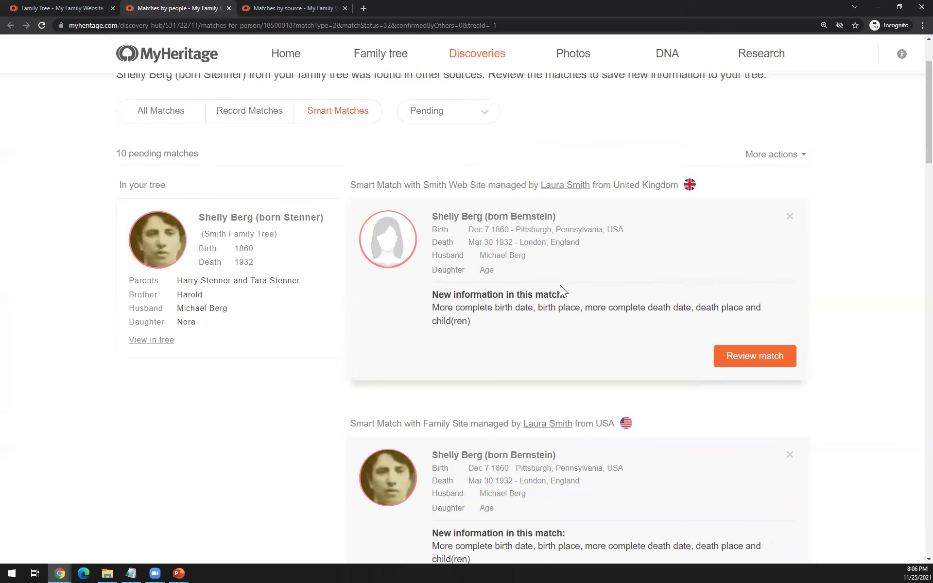
{"action": "scroll", "coordinate": [560, 290], "scroll_direction": "up", "scroll_amount": 1}
{"action": "left_click", "coordinate": [802, 204]}
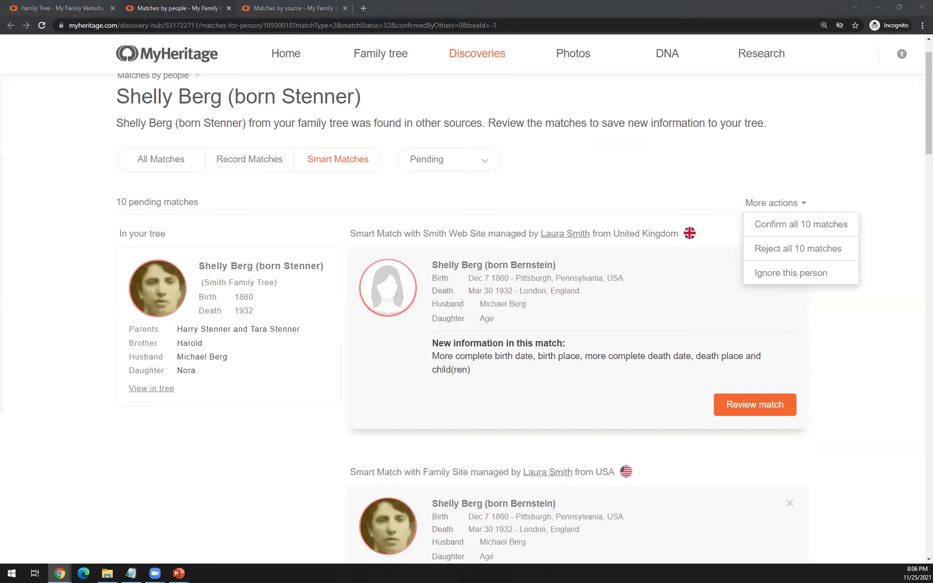
{"action": "left_click", "coordinate": [842, 327]}
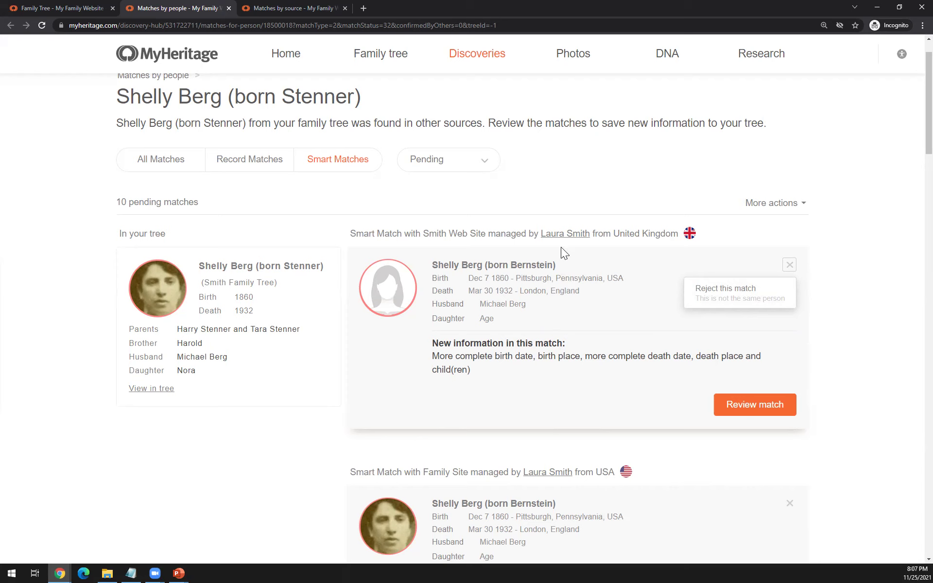
Open the first Smart Match, from the United Kingdom site, for review and compare its facts and relatives with the tree
{"action": "mouse_move", "coordinate": [561, 236]}
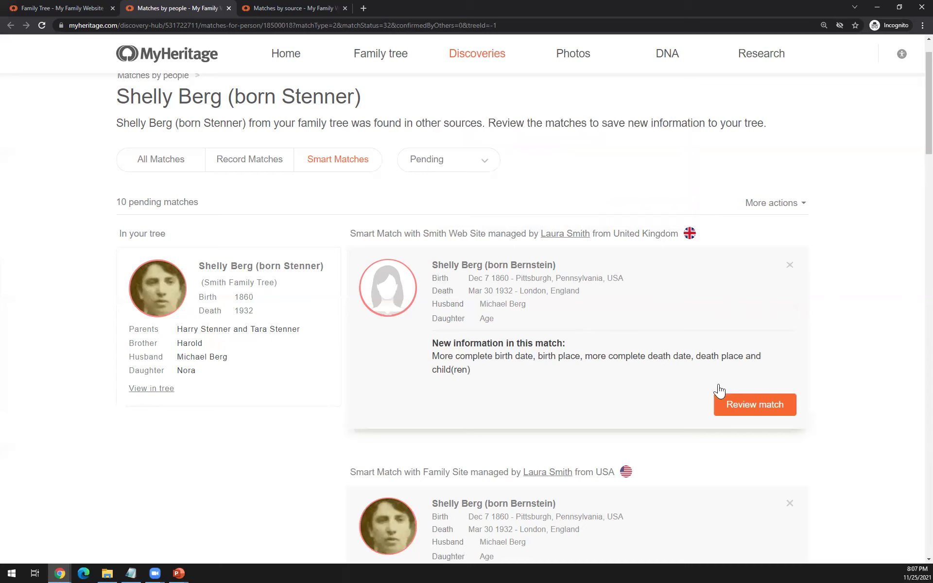
{"action": "left_click", "coordinate": [755, 410]}
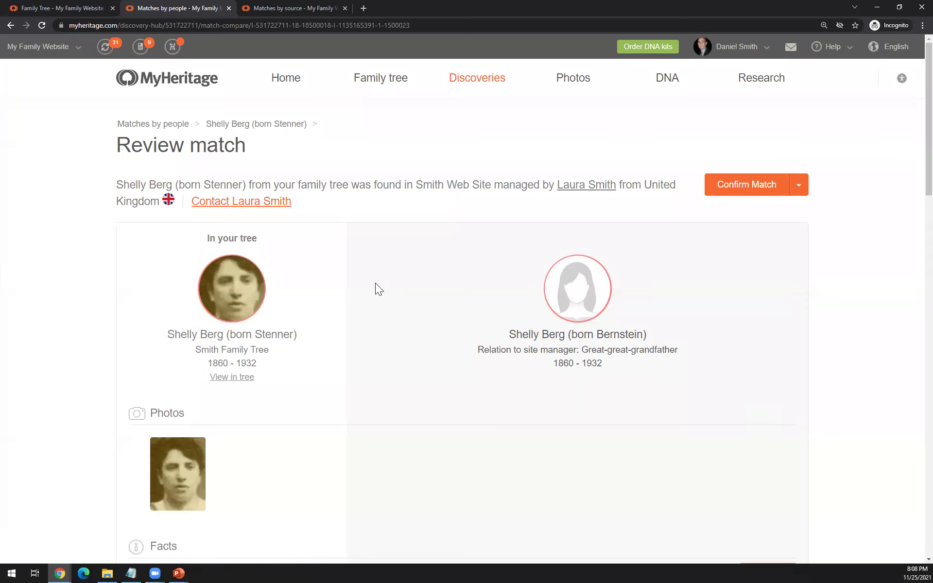
{"action": "scroll", "coordinate": [375, 283], "scroll_direction": "down", "scroll_amount": 2}
{"action": "scroll", "coordinate": [376, 284], "scroll_direction": "down", "scroll_amount": 1}
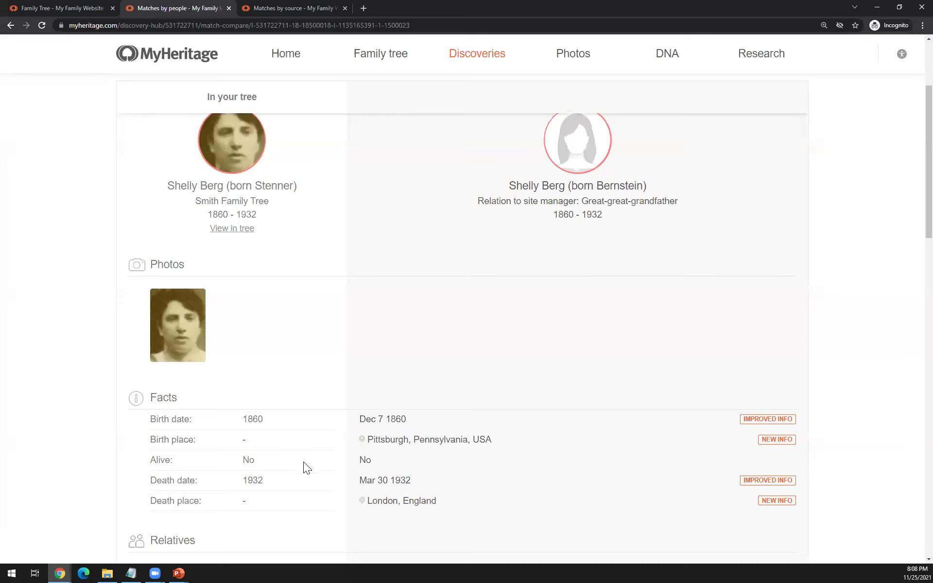
{"action": "scroll", "coordinate": [303, 461], "scroll_direction": "down", "scroll_amount": 2}
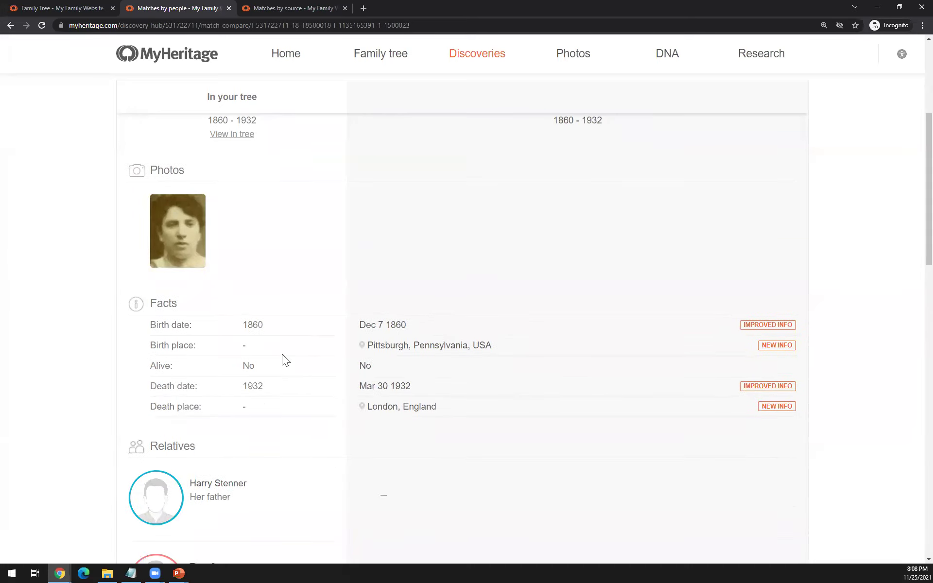
{"action": "scroll", "coordinate": [593, 352], "scroll_direction": "down", "scroll_amount": 5}
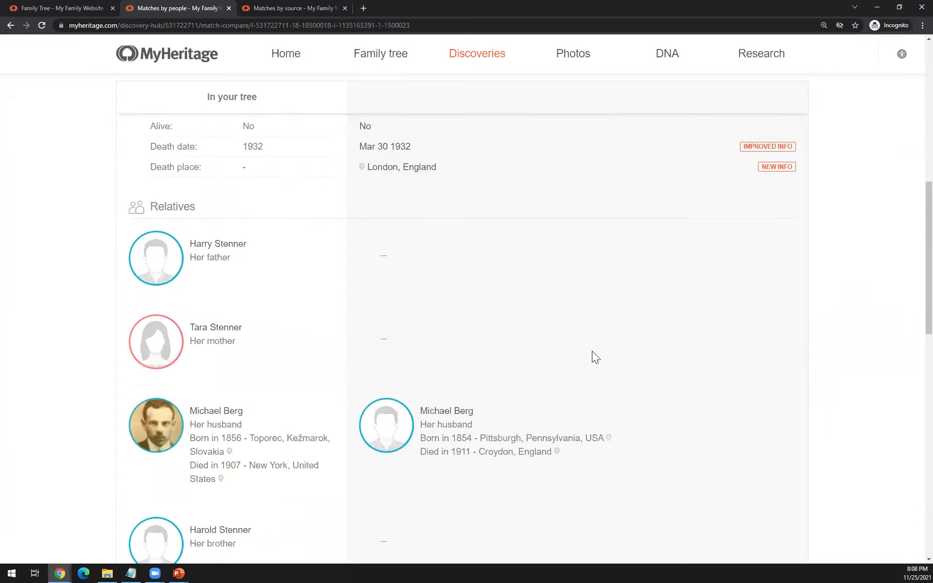
{"action": "scroll", "coordinate": [347, 383], "scroll_direction": "down", "scroll_amount": 2}
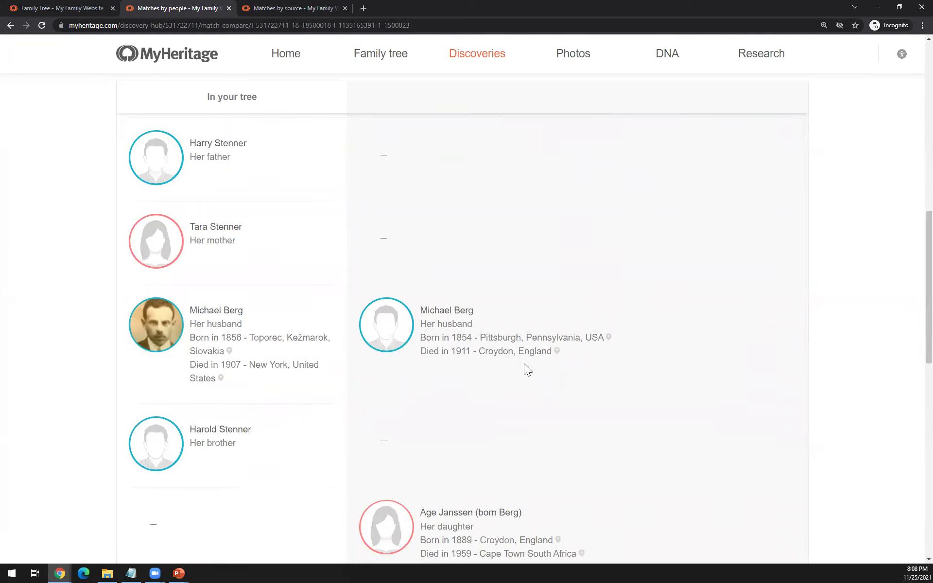
{"action": "scroll", "coordinate": [523, 363], "scroll_direction": "down", "scroll_amount": 3}
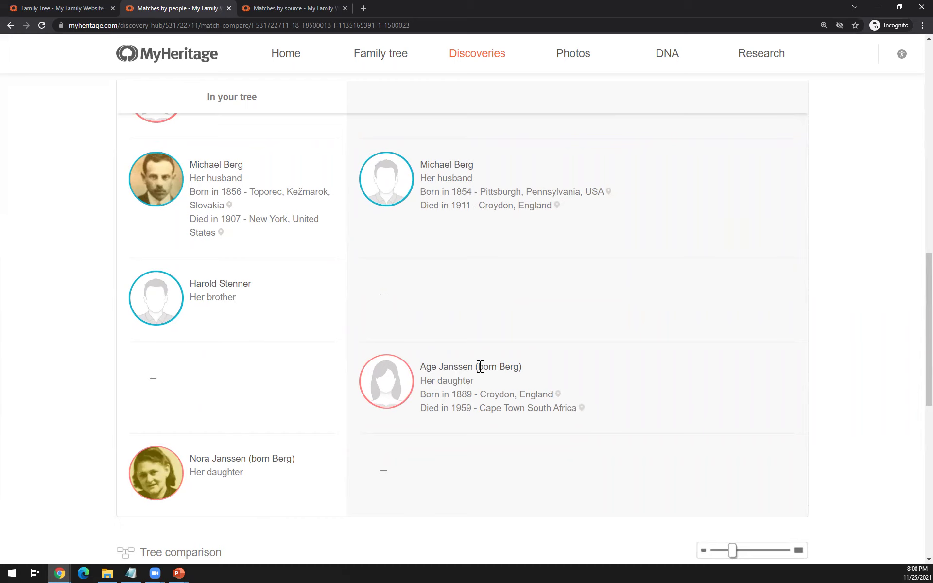
{"action": "scroll", "coordinate": [554, 407], "scroll_direction": "down", "scroll_amount": 5}
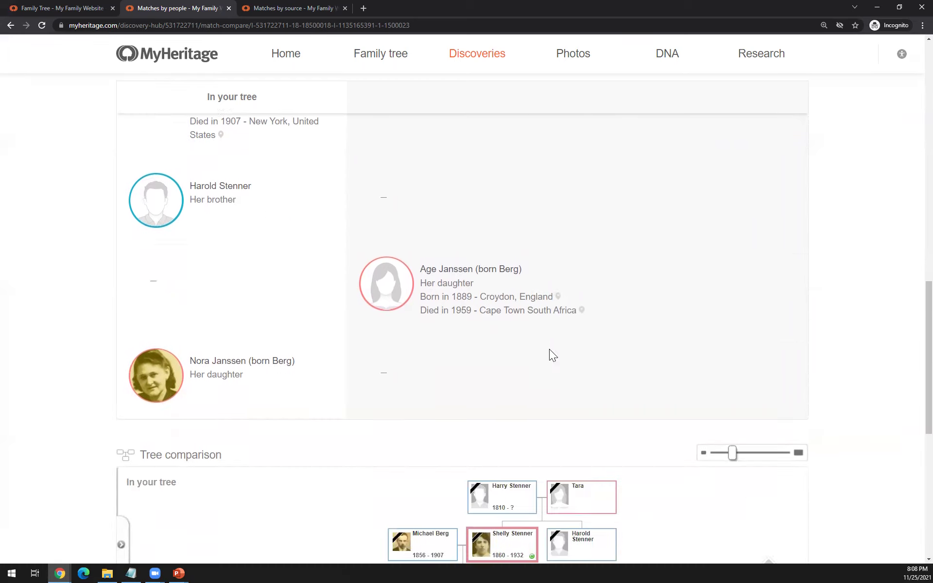
Compare the woman's closest relatives in both trees of the tree comparison and locate the option for rejecting the match
{"action": "scroll", "coordinate": [635, 441], "scroll_direction": "down", "scroll_amount": 2}
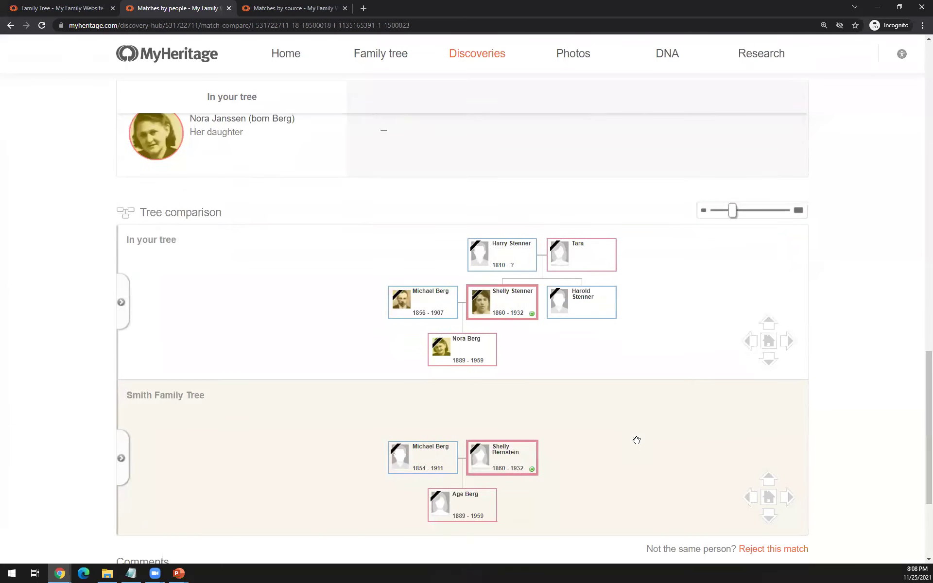
{"action": "left_click_drag", "start_coordinate": [553, 465], "coordinate": [564, 449]}
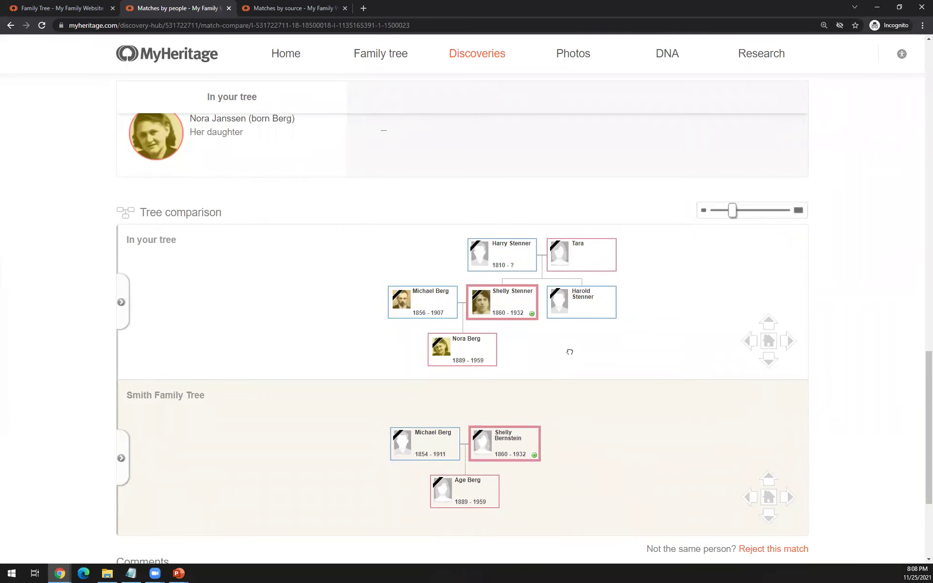
{"action": "left_click_drag", "start_coordinate": [568, 349], "coordinate": [537, 351]}
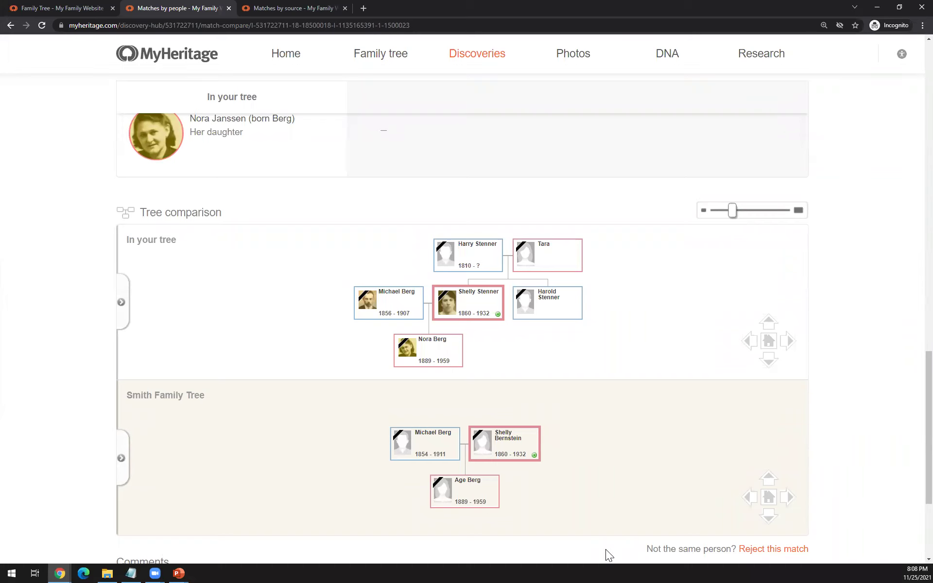
{"action": "left_click_drag", "start_coordinate": [606, 548], "coordinate": [647, 552]}
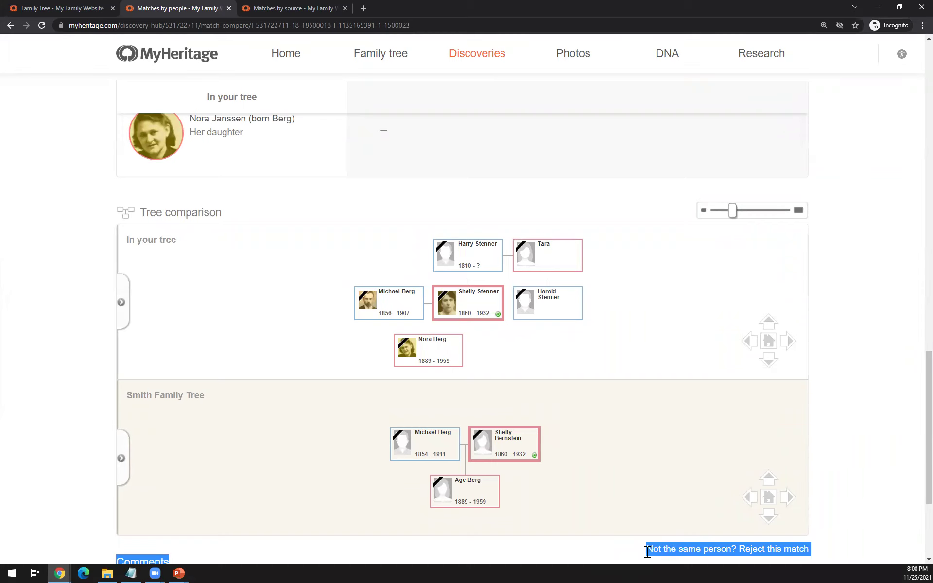
{"action": "left_click", "coordinate": [594, 554]}
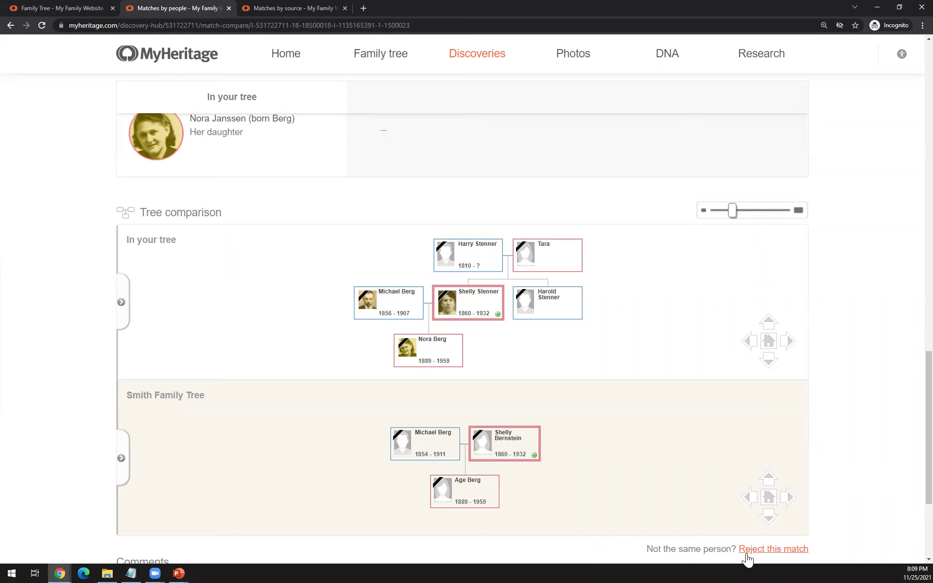
{"action": "scroll", "coordinate": [747, 559], "scroll_direction": "down", "scroll_amount": 1}
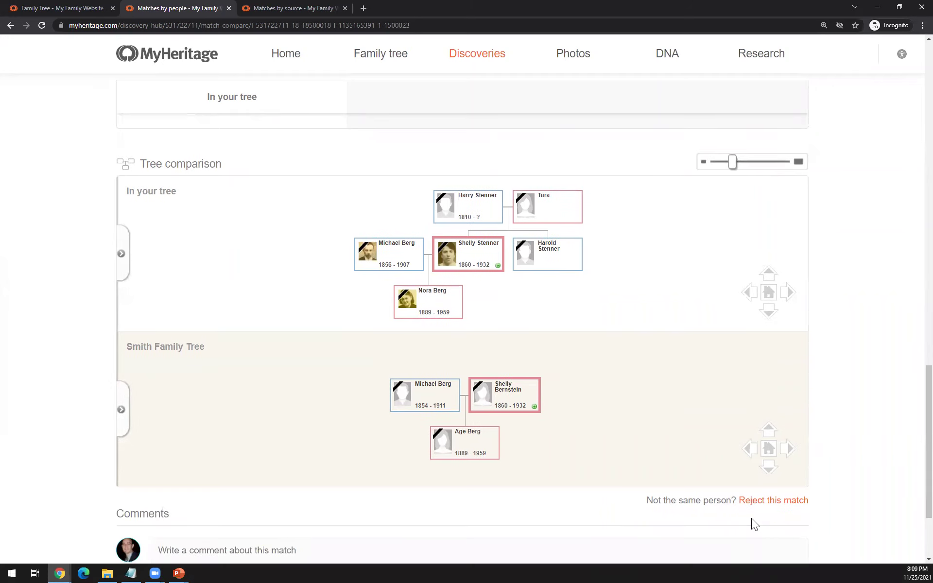
Confirm the Smart Match from the United Kingdom site to start extracting its information into the family tree
{"action": "scroll", "coordinate": [751, 518], "scroll_direction": "up", "scroll_amount": 13}
{"action": "scroll", "coordinate": [751, 518], "scroll_direction": "up", "scroll_amount": 11}
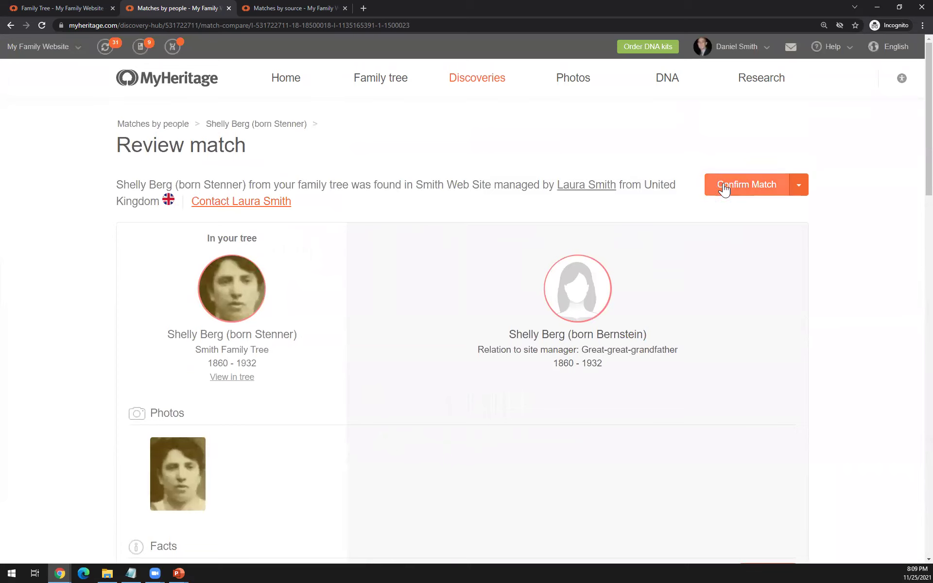
{"action": "left_click", "coordinate": [725, 188]}
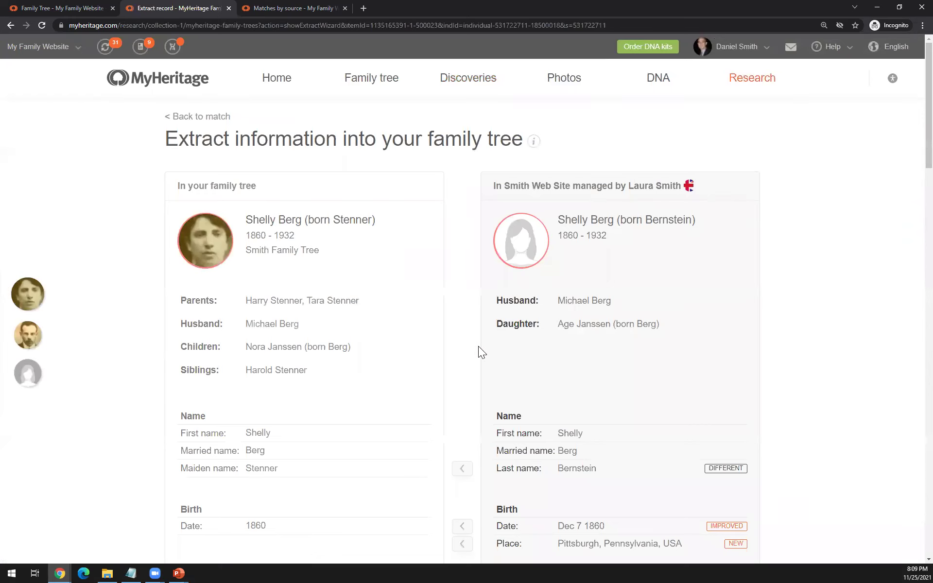
Extract the matched record's differing last name into the woman's maiden name in the family tree
{"action": "scroll", "coordinate": [477, 346], "scroll_direction": "down", "scroll_amount": 1}
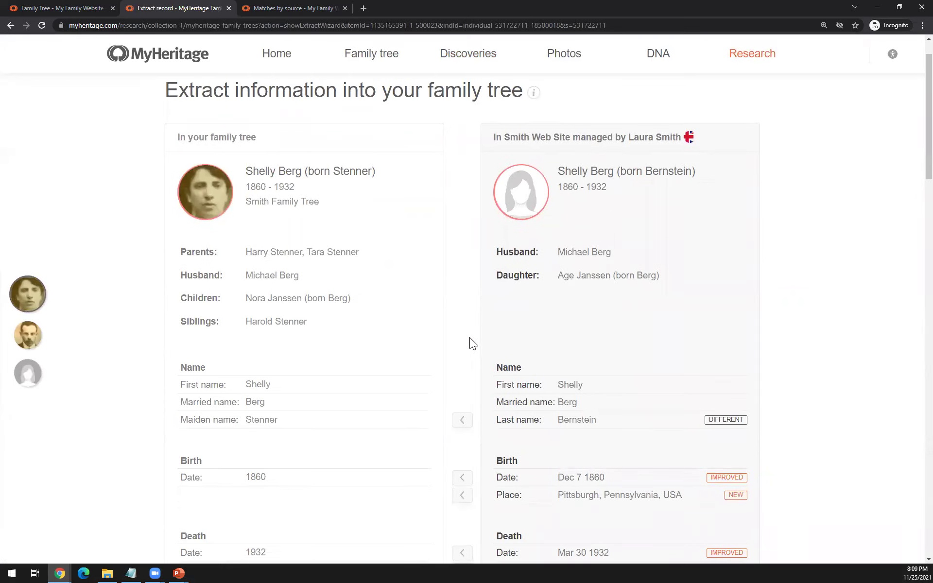
{"action": "scroll", "coordinate": [471, 343], "scroll_direction": "down", "scroll_amount": 1}
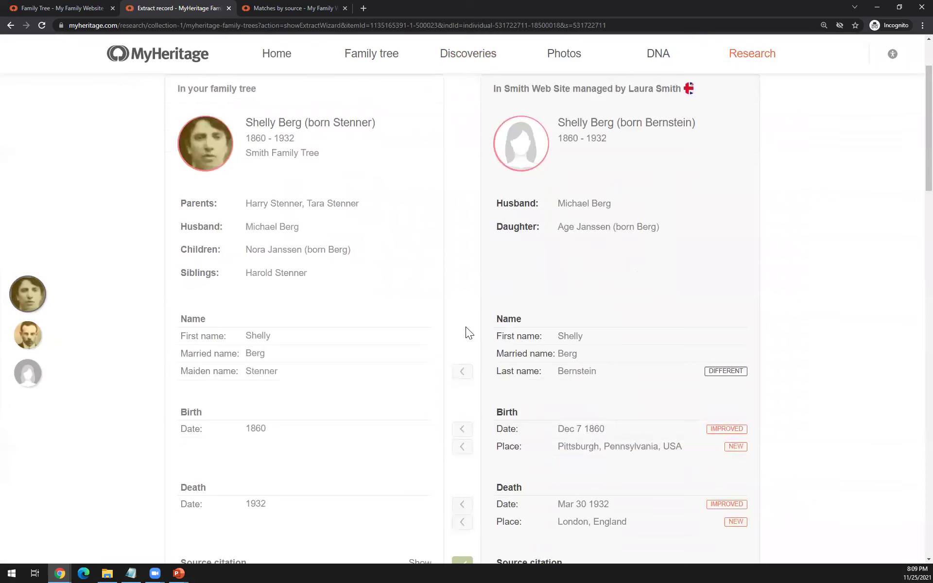
{"action": "scroll", "coordinate": [466, 333], "scroll_direction": "down", "scroll_amount": 1}
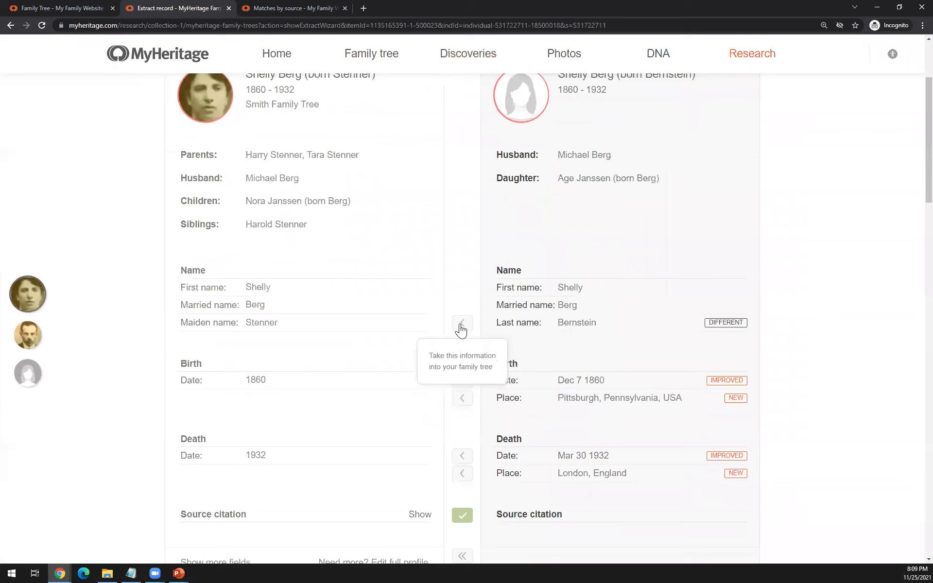
{"action": "left_click", "coordinate": [461, 324]}
Extract the improved birth date and the birthplace Pittsburgh, Pennsylvania, USA into the woman's tree profile
{"action": "scroll", "coordinate": [461, 333], "scroll_direction": "down", "scroll_amount": 1}
{"action": "left_click", "coordinate": [462, 347]}
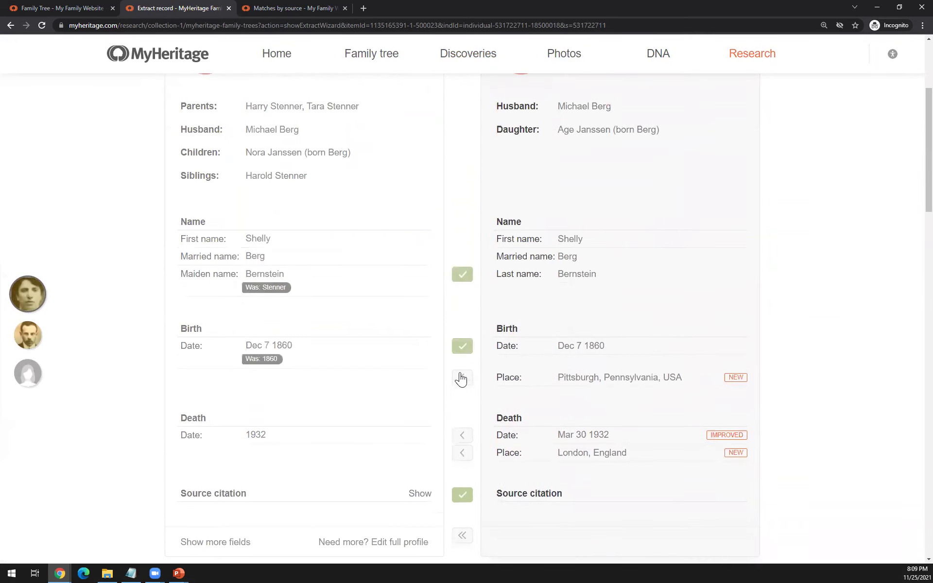
{"action": "left_click", "coordinate": [460, 380]}
Show more fields for the woman's profile, including gender, alternate facts and source citation details
{"action": "scroll", "coordinate": [458, 301], "scroll_direction": "down", "scroll_amount": 1}
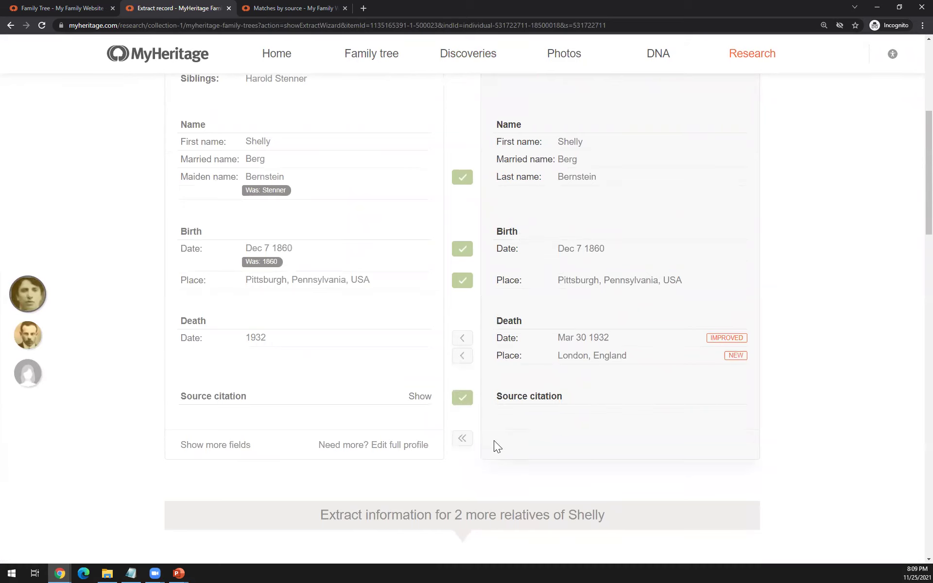
{"action": "scroll", "coordinate": [493, 440], "scroll_direction": "down", "scroll_amount": 1}
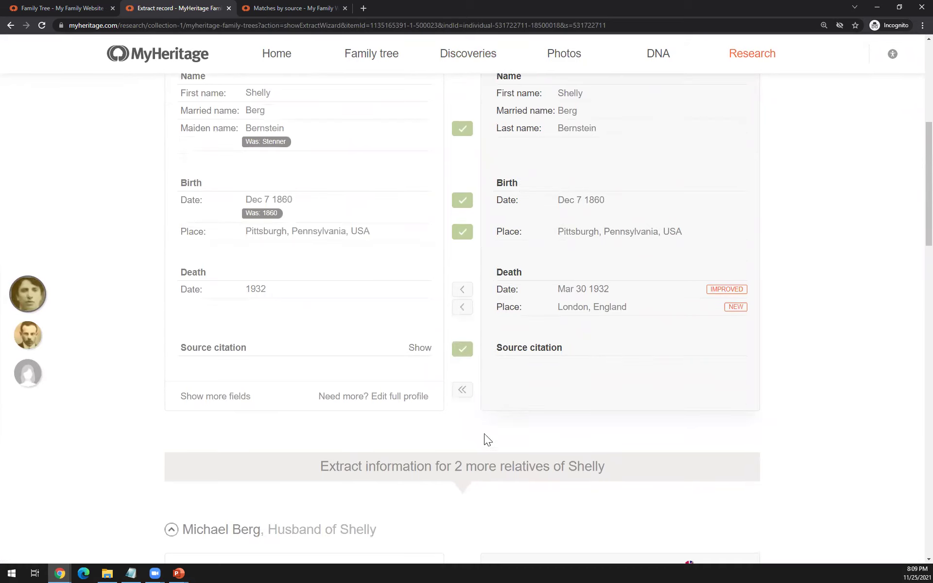
{"action": "left_click", "coordinate": [217, 396]}
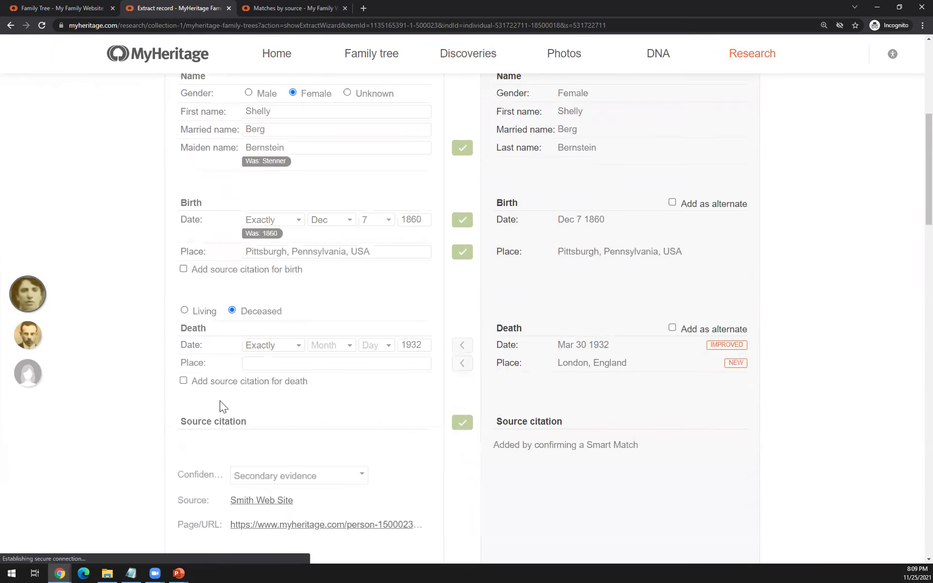
{"action": "scroll", "coordinate": [349, 401], "scroll_direction": "up", "scroll_amount": 1}
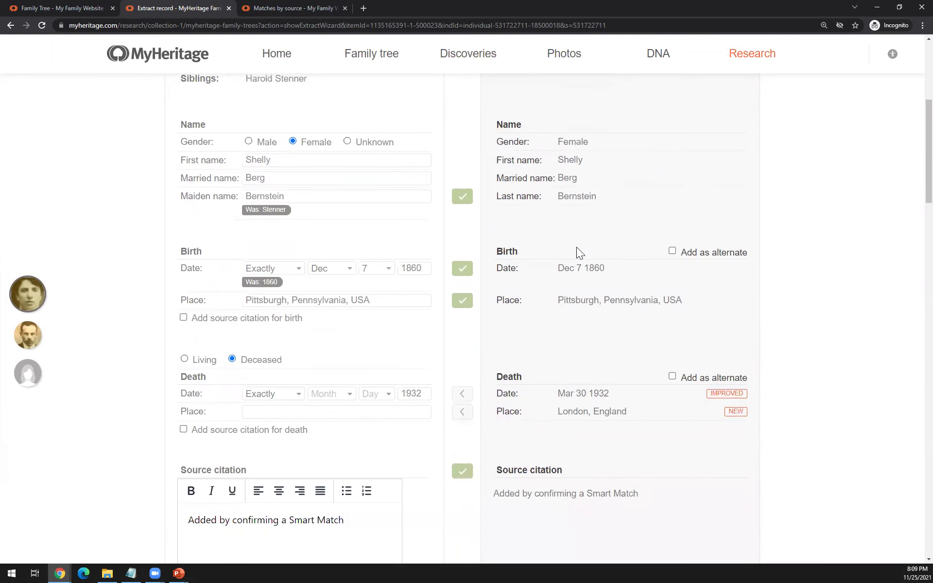
Undo the extraction of the birth date and birthplace in the woman's tree profile
{"action": "left_click", "coordinate": [467, 277]}
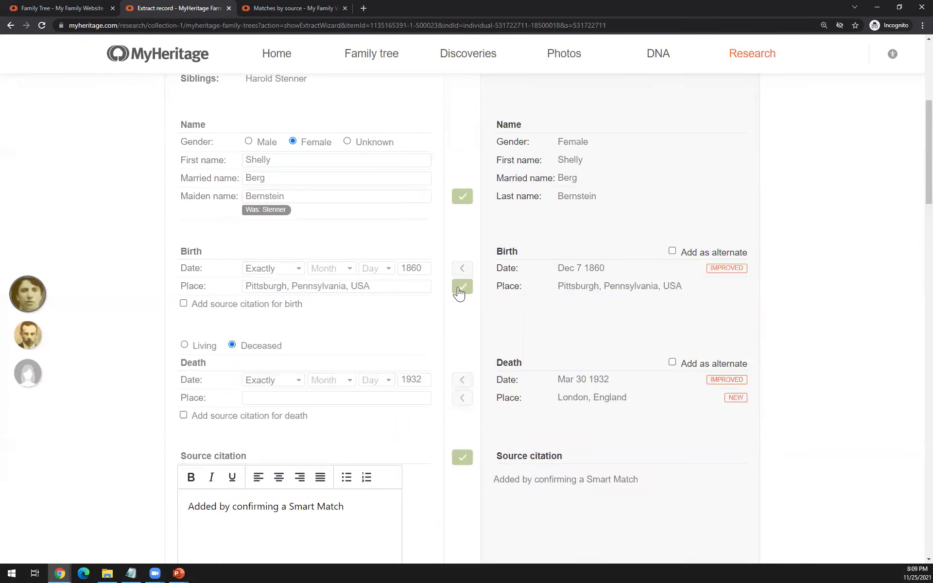
{"action": "left_click", "coordinate": [463, 286]}
{"action": "left_click", "coordinate": [461, 290]}
{"action": "left_click", "coordinate": [462, 290]}
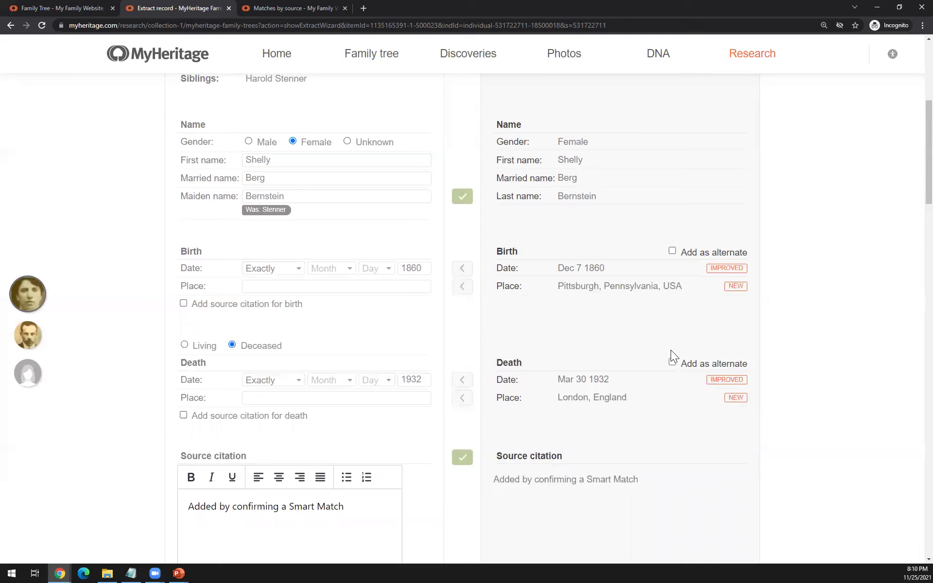
Add the match's death information as an alternate fact, extracting the date Mar 30 1932 and the place London, England
{"action": "left_click", "coordinate": [672, 363]}
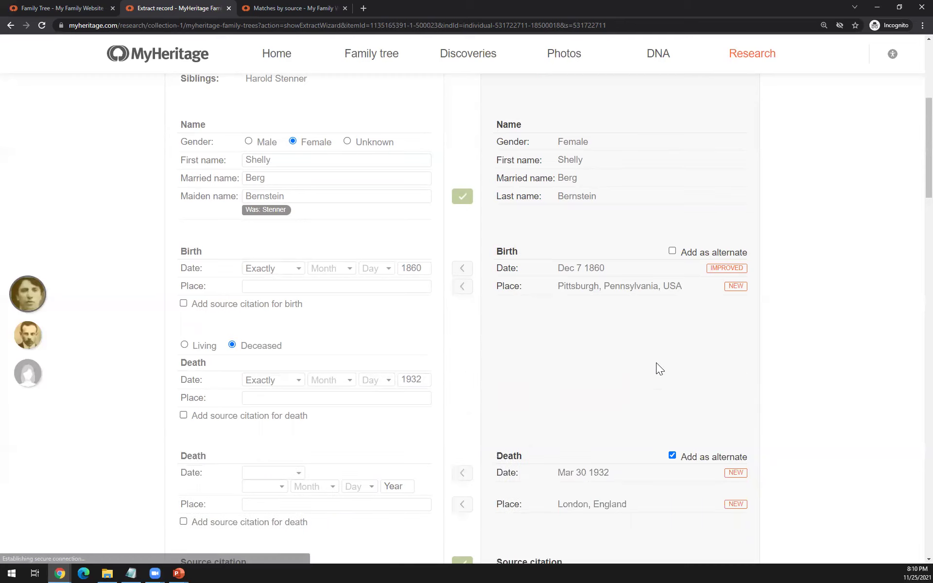
{"action": "scroll", "coordinate": [646, 349], "scroll_direction": "down", "scroll_amount": 2}
{"action": "scroll", "coordinate": [637, 336], "scroll_direction": "down", "scroll_amount": 1}
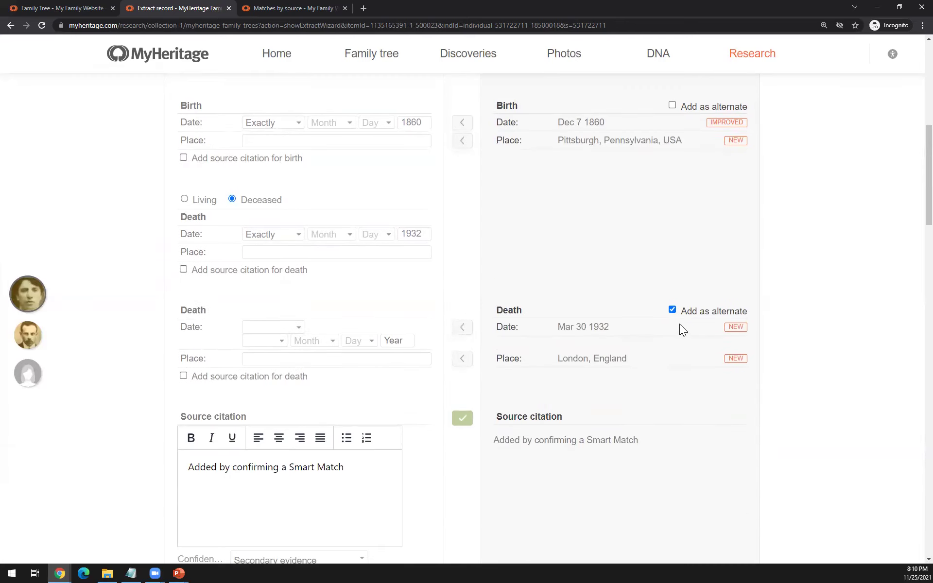
{"action": "left_click", "coordinate": [462, 328]}
{"action": "left_click", "coordinate": [463, 349]}
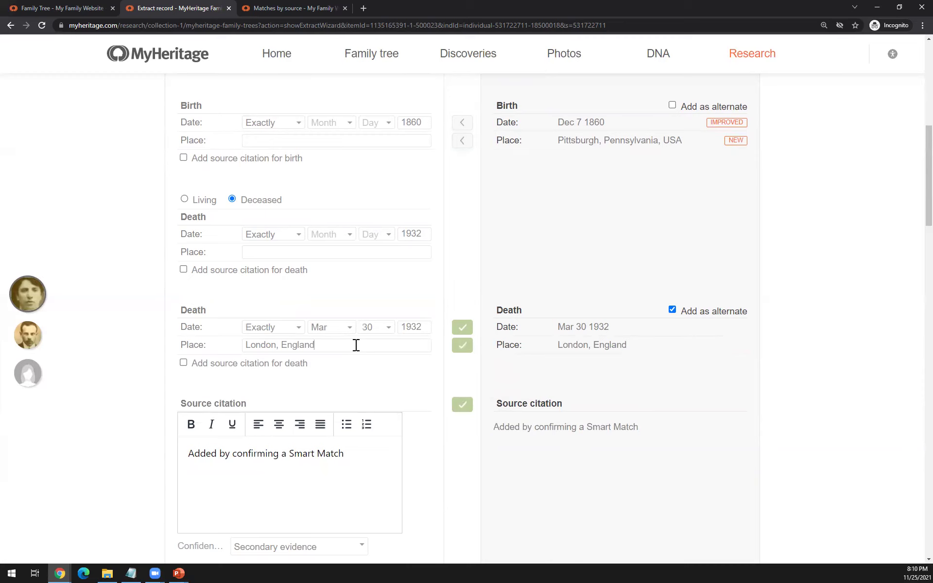
Append trial text to the alternate death place and erase it again, leaving London, England
{"action": "type", "text": "sdgfhgfhd"}
{"action": "key", "text": "BackSpace"}
{"action": "key", "text": "BackSpace"}
{"action": "key", "text": "BackSpace"}
{"action": "key", "text": "BackSpace"}
{"action": "key", "text": "BackSpace"}
{"action": "key", "text": "BackSpace"}
{"action": "key", "text": "BackSpace"}
{"action": "key", "text": "BackSpace"}
Examine the woman's source citation, confidence level and biography note fields along with her extracted name, birth and death facts
{"action": "scroll", "coordinate": [440, 385], "scroll_direction": "down", "scroll_amount": 3}
{"action": "scroll", "coordinate": [388, 353], "scroll_direction": "down", "scroll_amount": 1}
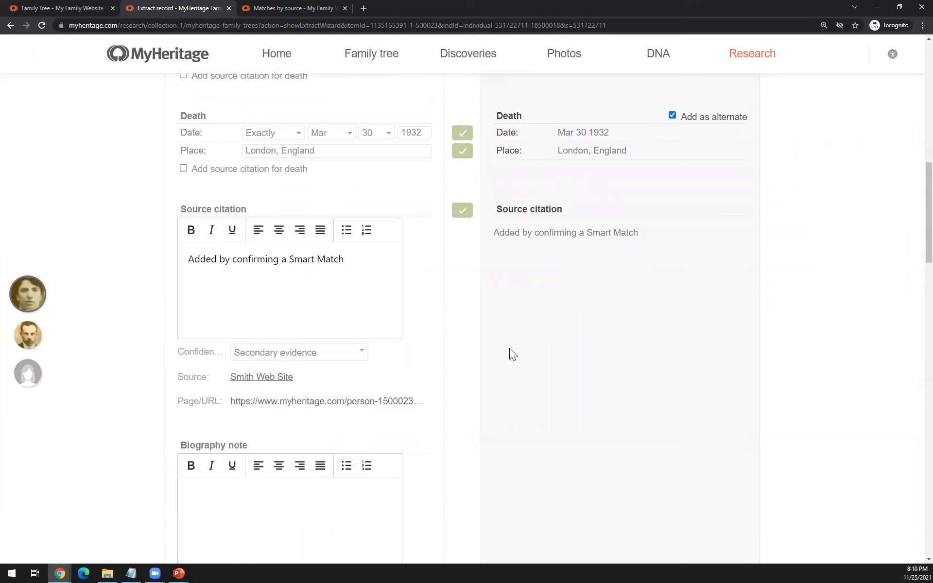
{"action": "scroll", "coordinate": [434, 393], "scroll_direction": "down", "scroll_amount": 3}
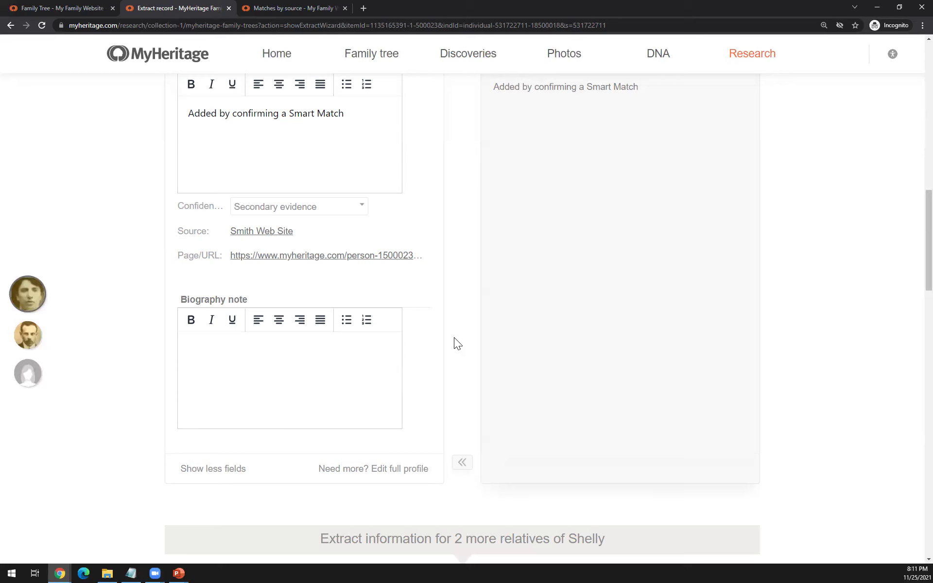
{"action": "scroll", "coordinate": [454, 339], "scroll_direction": "up", "scroll_amount": 4}
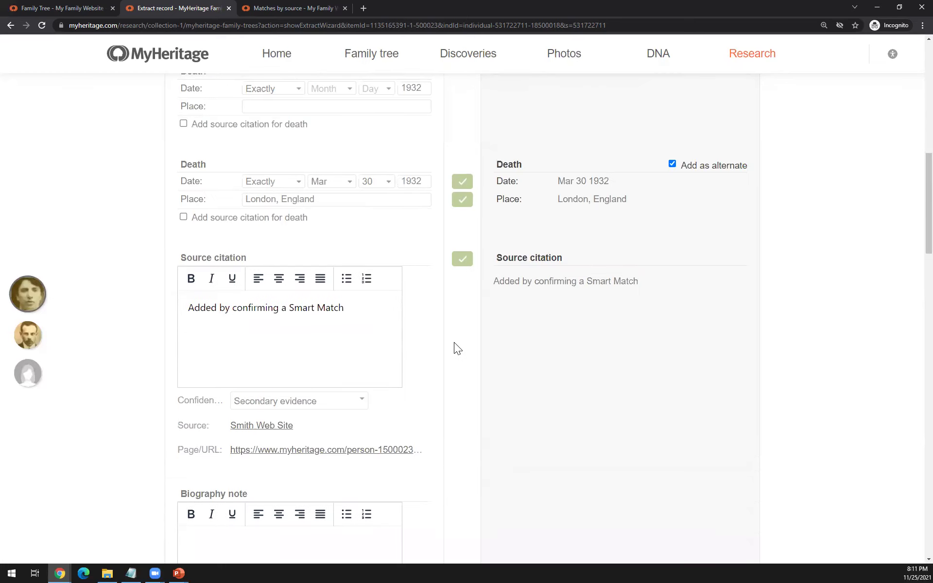
{"action": "scroll", "coordinate": [455, 346], "scroll_direction": "up", "scroll_amount": 4}
{"action": "scroll", "coordinate": [452, 343], "scroll_direction": "down", "scroll_amount": 5}
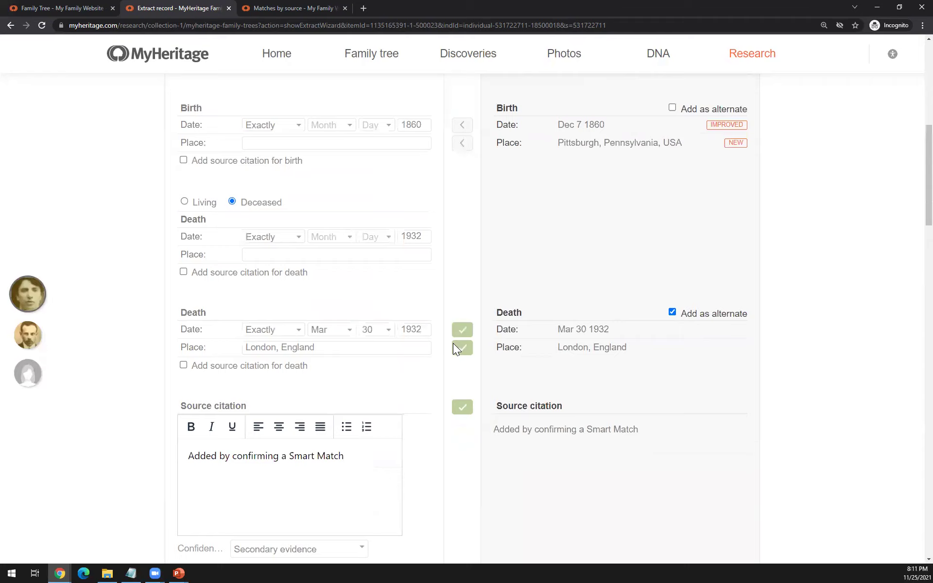
{"action": "scroll", "coordinate": [453, 344], "scroll_direction": "up", "scroll_amount": 5}
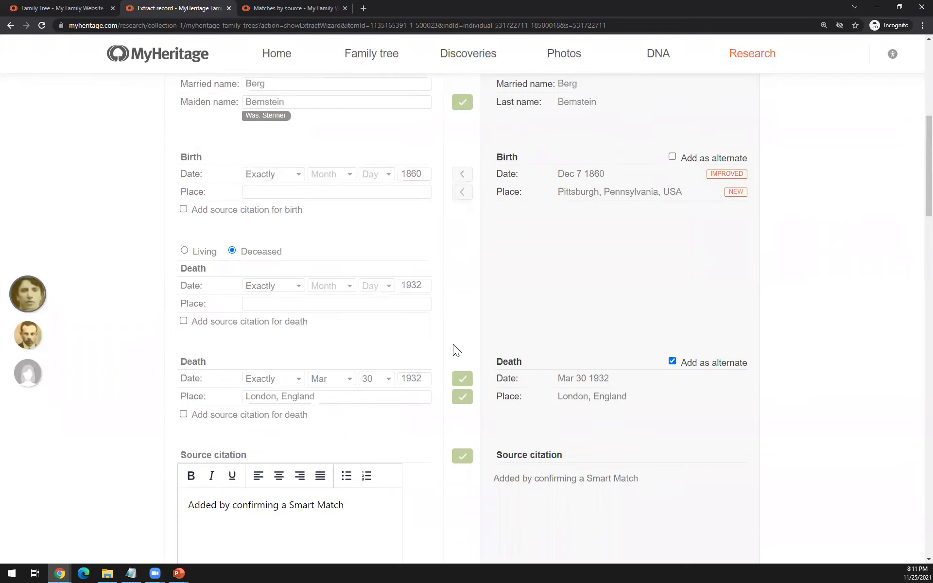
{"action": "scroll", "coordinate": [453, 344], "scroll_direction": "up", "scroll_amount": 2}
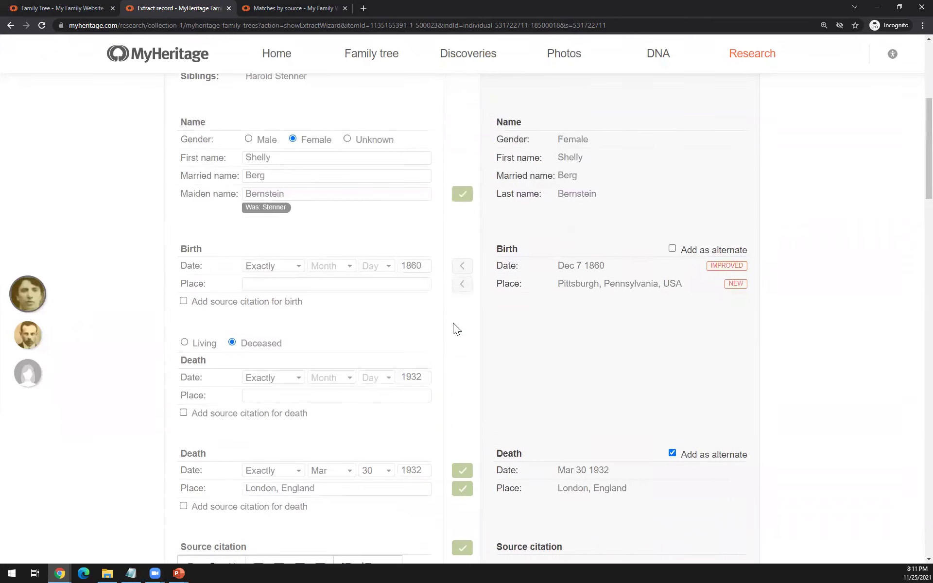
Remove the extracted alternate death date and place and turn off adding the death information as an alternate
{"action": "left_click", "coordinate": [463, 479]}
{"action": "left_click", "coordinate": [462, 504]}
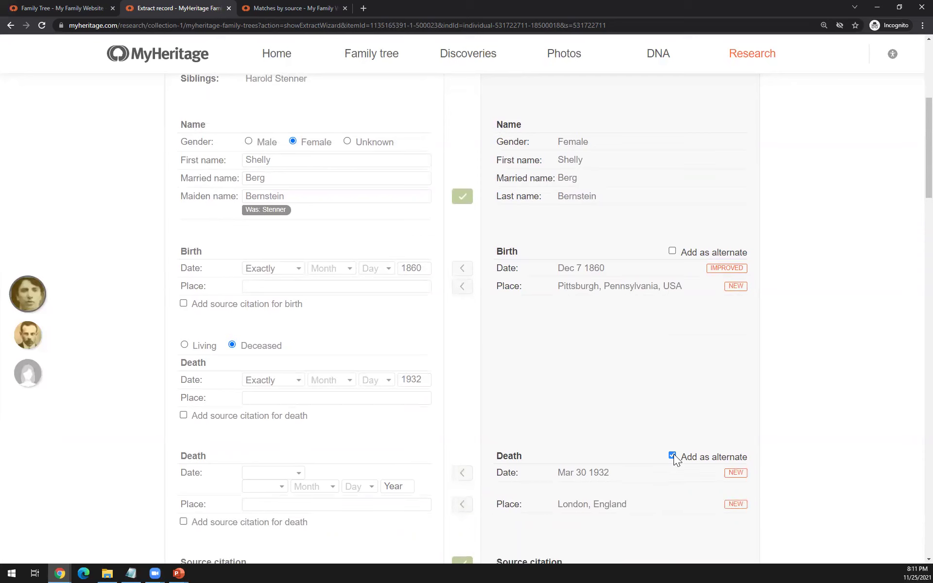
{"action": "left_click", "coordinate": [672, 456]}
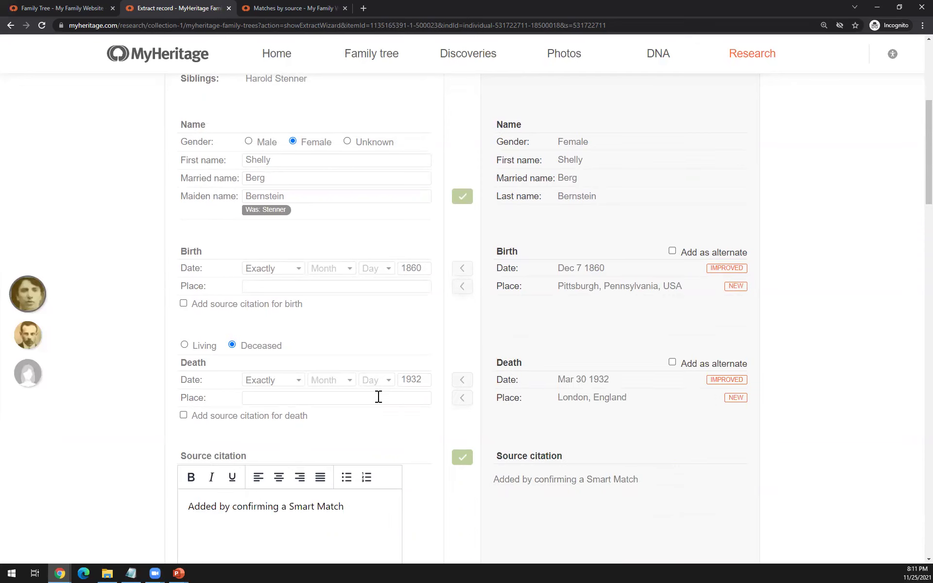
Compare the husband's facts with the matched record and examine the daughter's record with its options for linking her to the tree
{"action": "scroll", "coordinate": [378, 397], "scroll_direction": "down", "scroll_amount": 9}
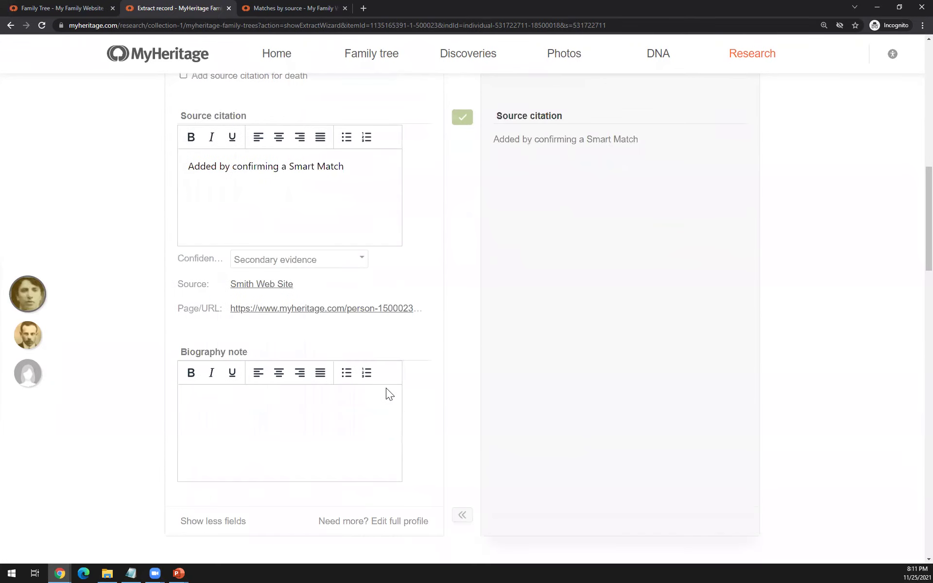
{"action": "scroll", "coordinate": [431, 381], "scroll_direction": "down", "scroll_amount": 6}
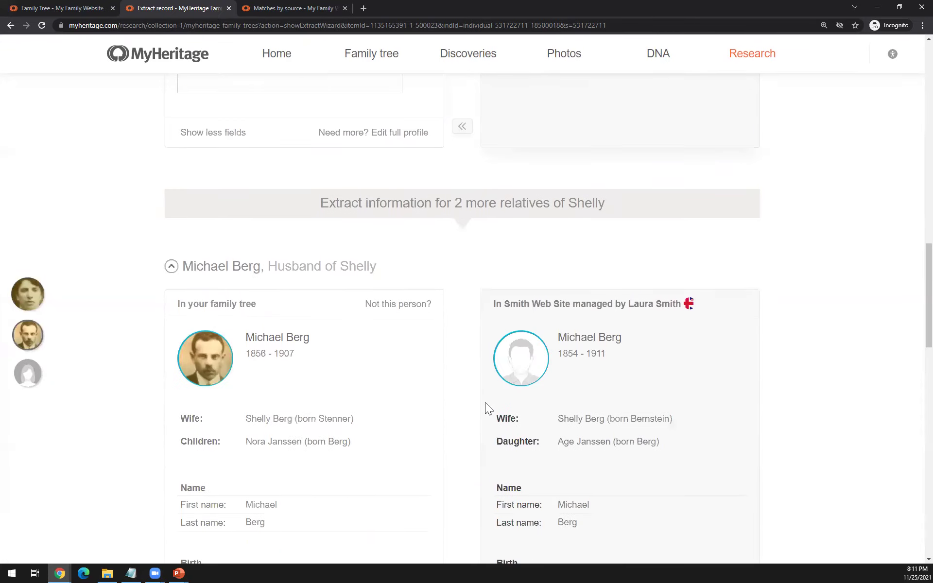
{"action": "scroll", "coordinate": [465, 402], "scroll_direction": "down", "scroll_amount": 6}
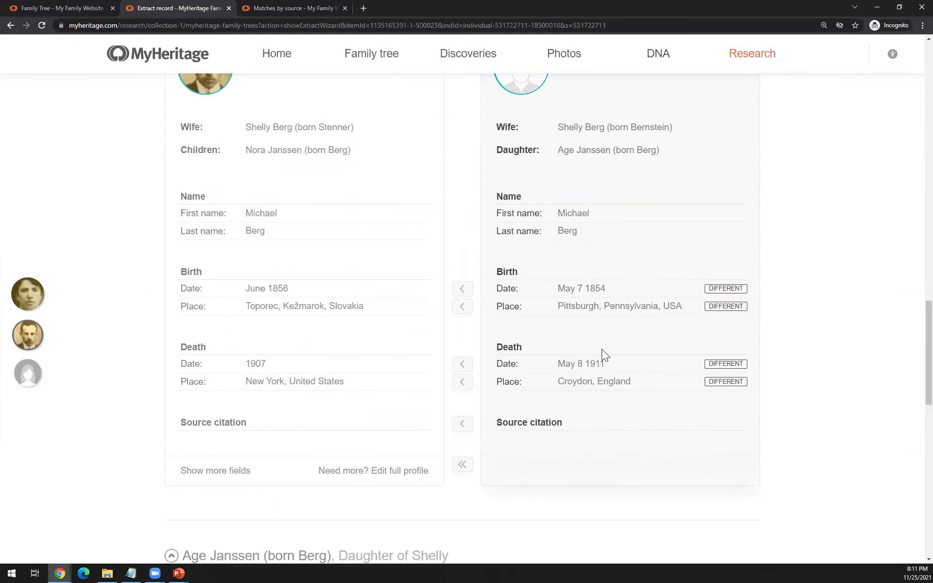
{"action": "scroll", "coordinate": [601, 348], "scroll_direction": "up", "scroll_amount": 1}
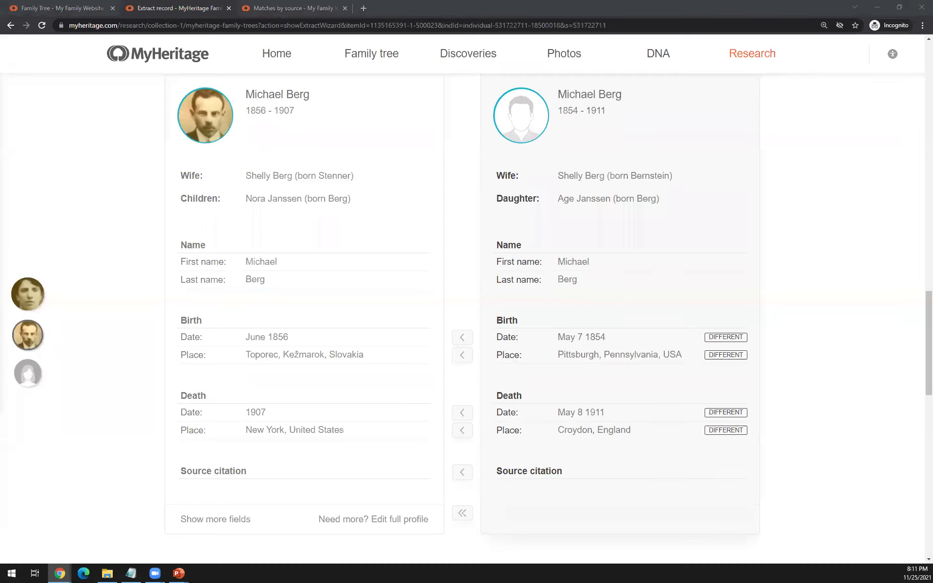
{"action": "scroll", "coordinate": [461, 253], "scroll_direction": "down", "scroll_amount": 7}
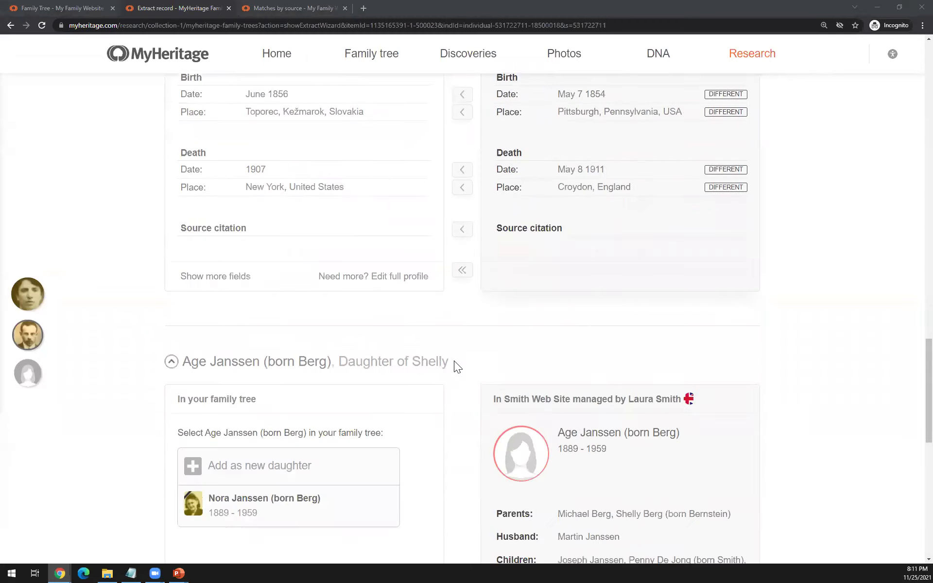
{"action": "scroll", "coordinate": [477, 405], "scroll_direction": "down", "scroll_amount": 5}
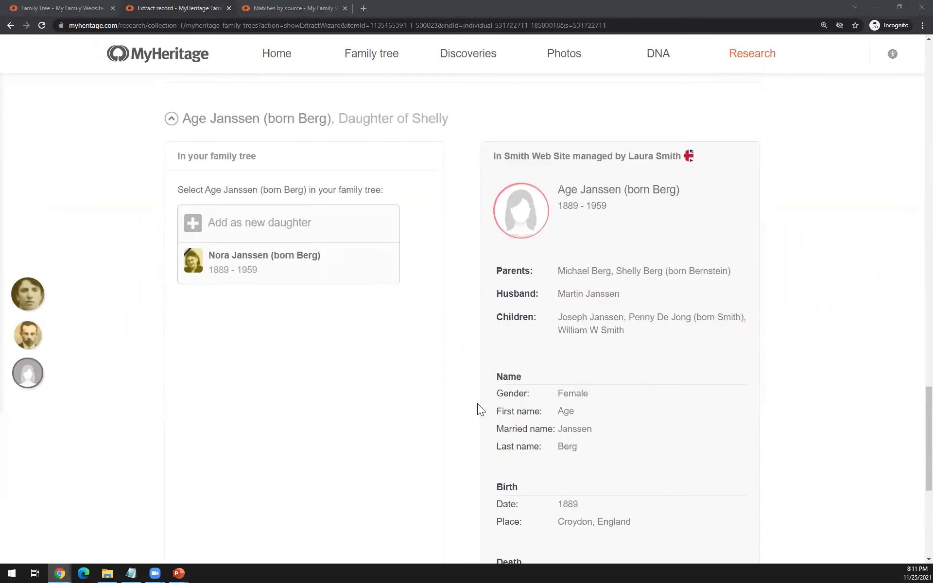
Save the extracted Smart Match information to the family tree and undo the match's confirmation
{"action": "scroll", "coordinate": [477, 404], "scroll_direction": "down", "scroll_amount": 5}
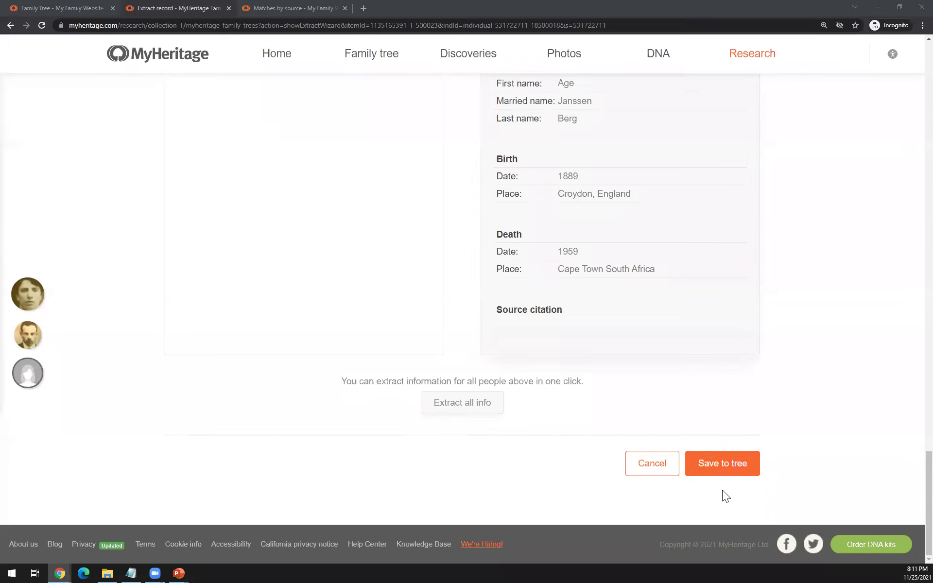
{"action": "left_click", "coordinate": [723, 475]}
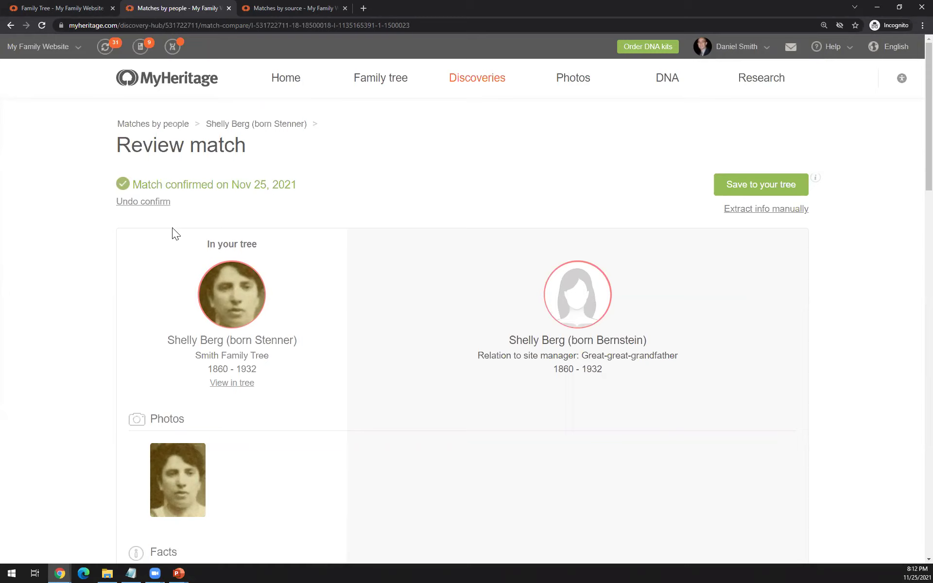
{"action": "left_click", "coordinate": [144, 203]}
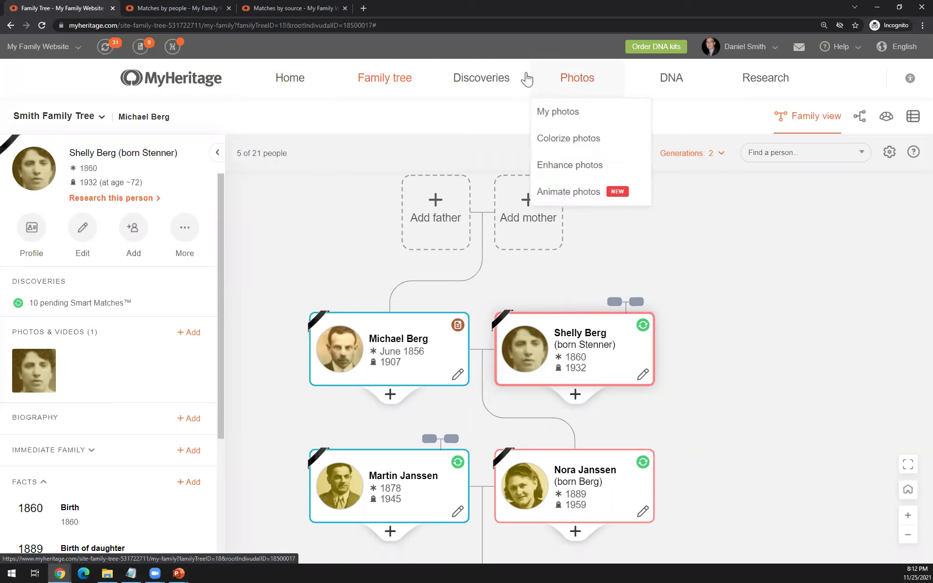
Open the discovery matches sorted by source and limit them to record matches
{"action": "mouse_move", "coordinate": [487, 77]}
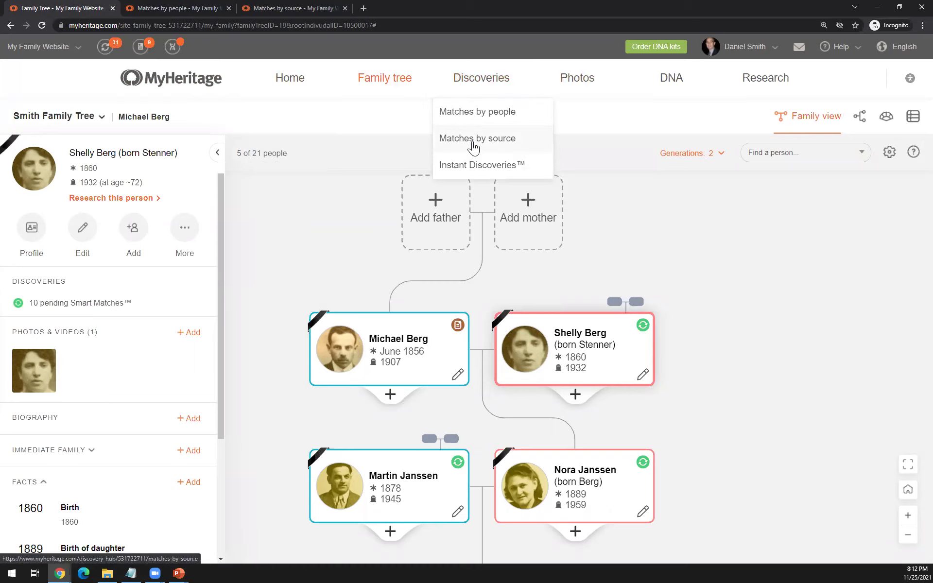
{"action": "left_click", "coordinate": [473, 140]}
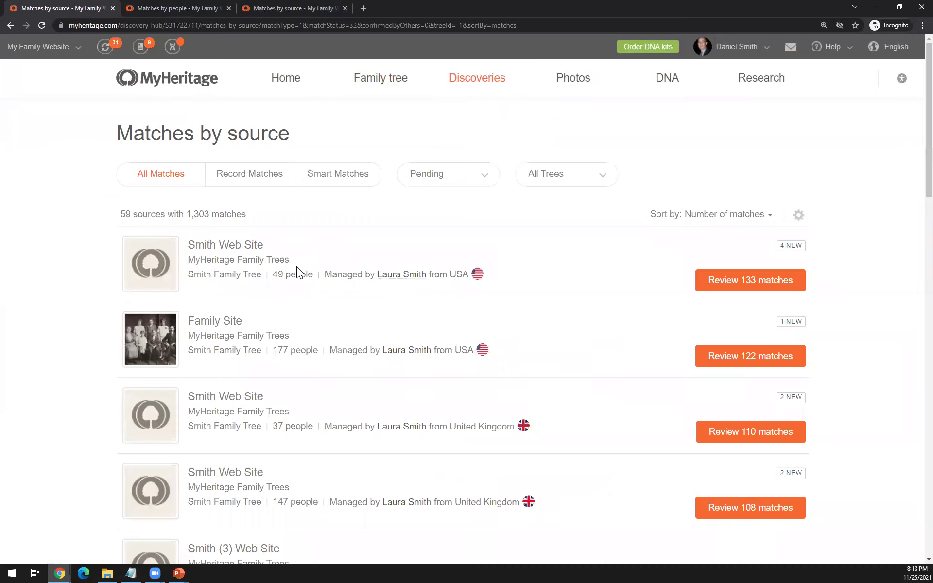
{"action": "left_click", "coordinate": [247, 183]}
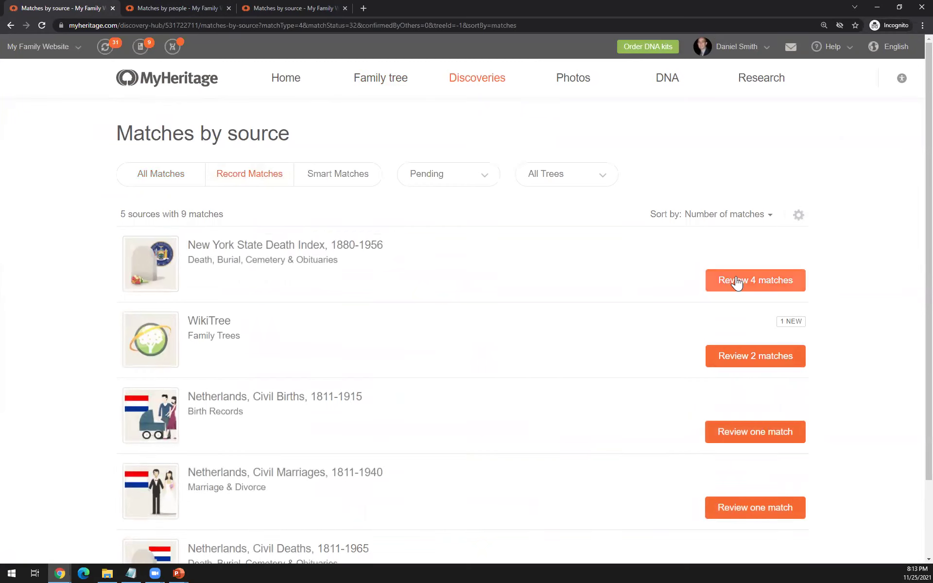
{"action": "scroll", "coordinate": [477, 339], "scroll_direction": "down", "scroll_amount": 1}
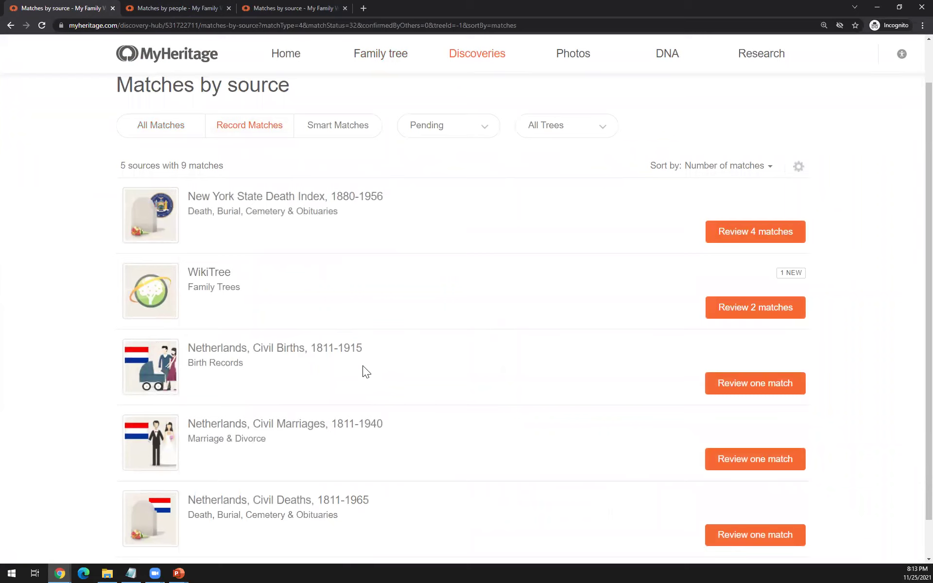
Open the matches from New York State Death Index, 1880-1956 and start reviewing the first one for the husband
{"action": "left_click", "coordinate": [746, 242]}
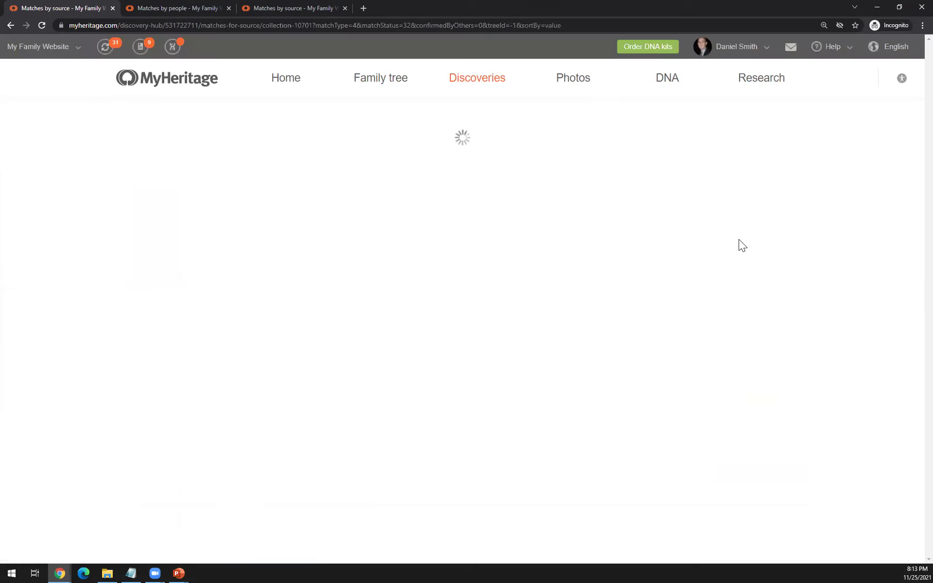
{"action": "scroll", "coordinate": [365, 351], "scroll_direction": "down", "scroll_amount": 3}
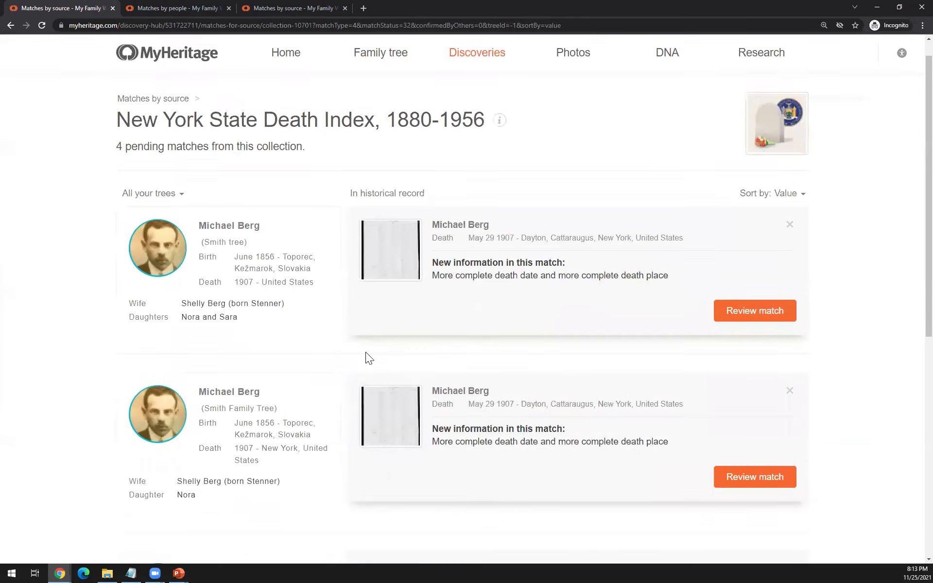
{"action": "scroll", "coordinate": [361, 349], "scroll_direction": "down", "scroll_amount": 3}
{"action": "scroll", "coordinate": [359, 345], "scroll_direction": "up", "scroll_amount": 7}
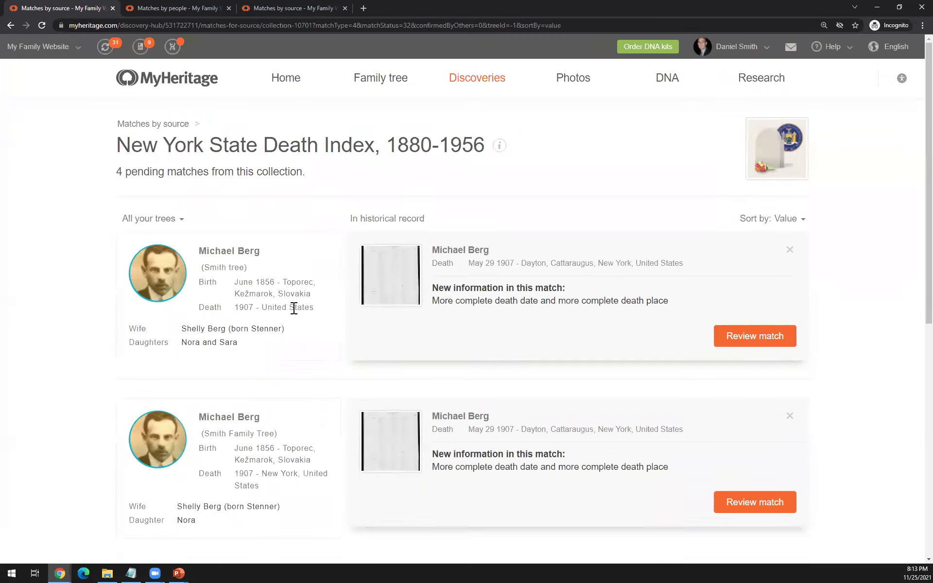
{"action": "left_click", "coordinate": [740, 333]}
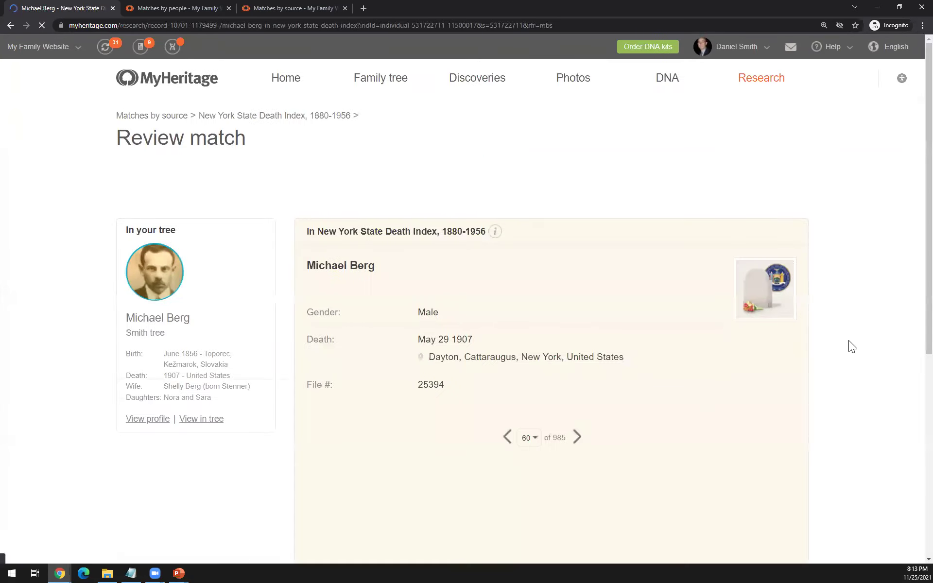
Examine the death record's details and look closely at the entries on its scanned index page
{"action": "scroll", "coordinate": [850, 343], "scroll_direction": "down", "scroll_amount": 4}
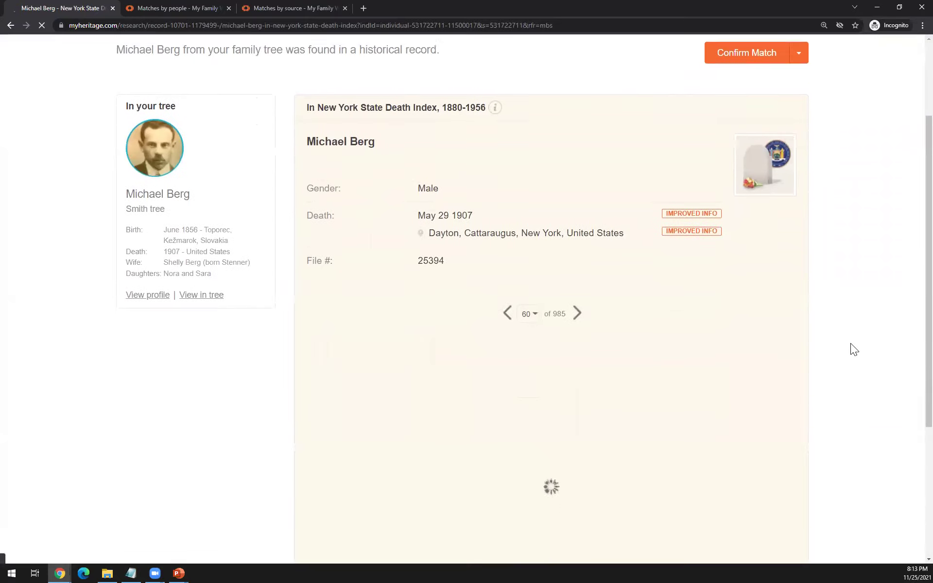
{"action": "scroll", "coordinate": [527, 364], "scroll_direction": "up", "scroll_amount": 2}
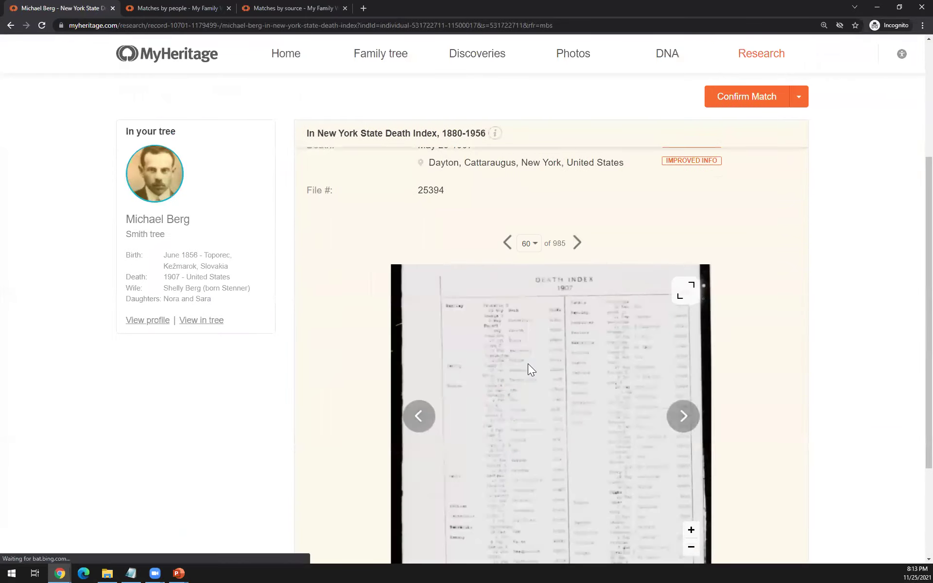
{"action": "scroll", "coordinate": [562, 380], "scroll_direction": "up", "scroll_amount": 5}
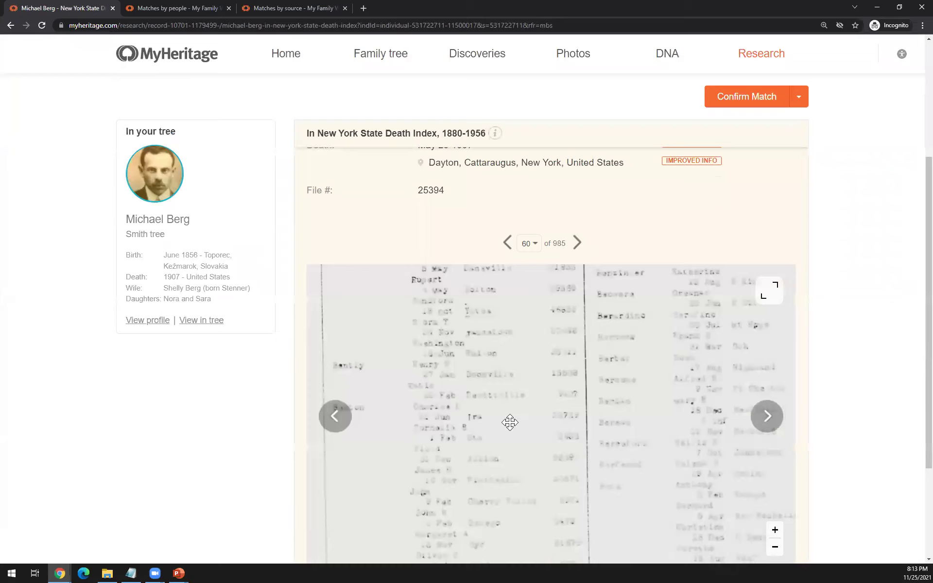
{"action": "left_click_drag", "start_coordinate": [531, 350], "coordinate": [522, 451]}
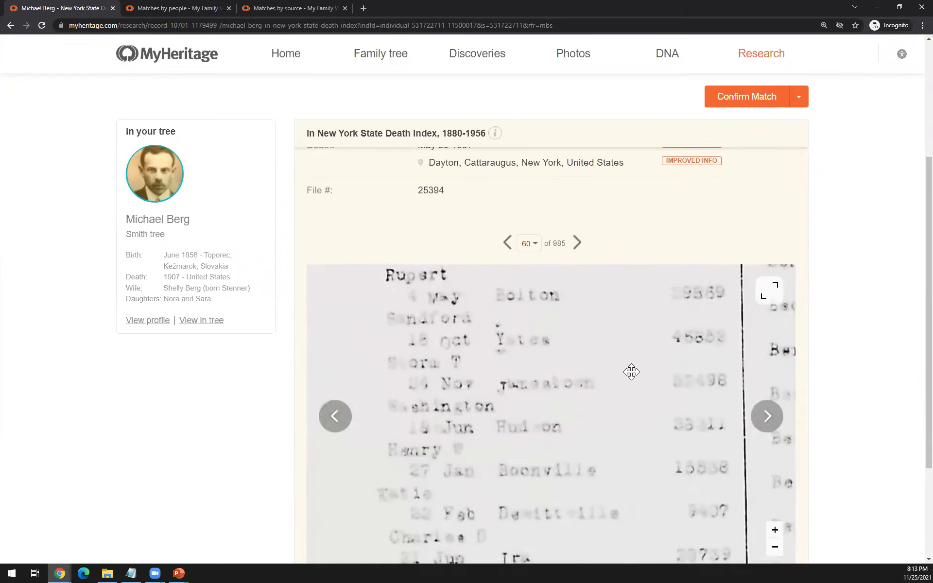
{"action": "scroll", "coordinate": [631, 371], "scroll_direction": "down", "scroll_amount": 2}
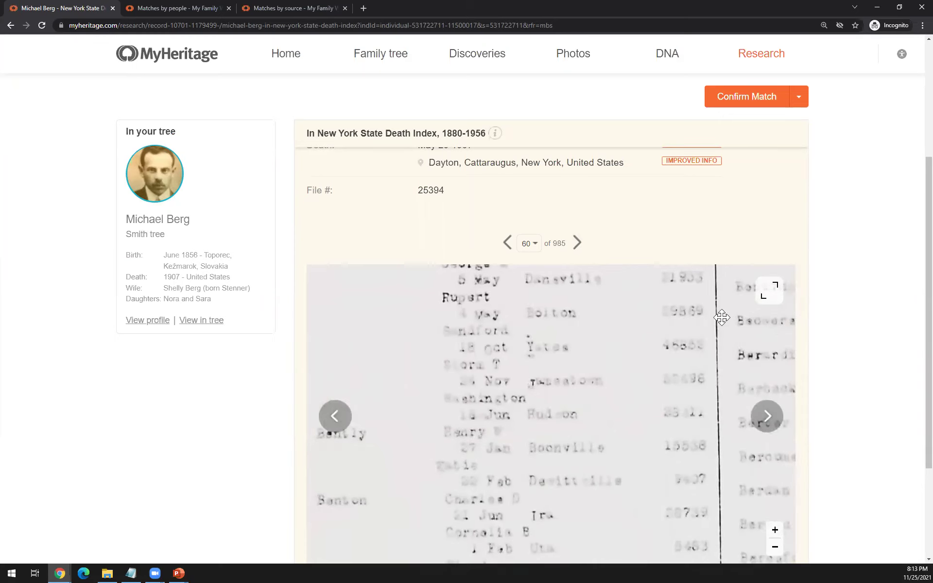
{"action": "scroll", "coordinate": [821, 360], "scroll_direction": "up", "scroll_amount": 2}
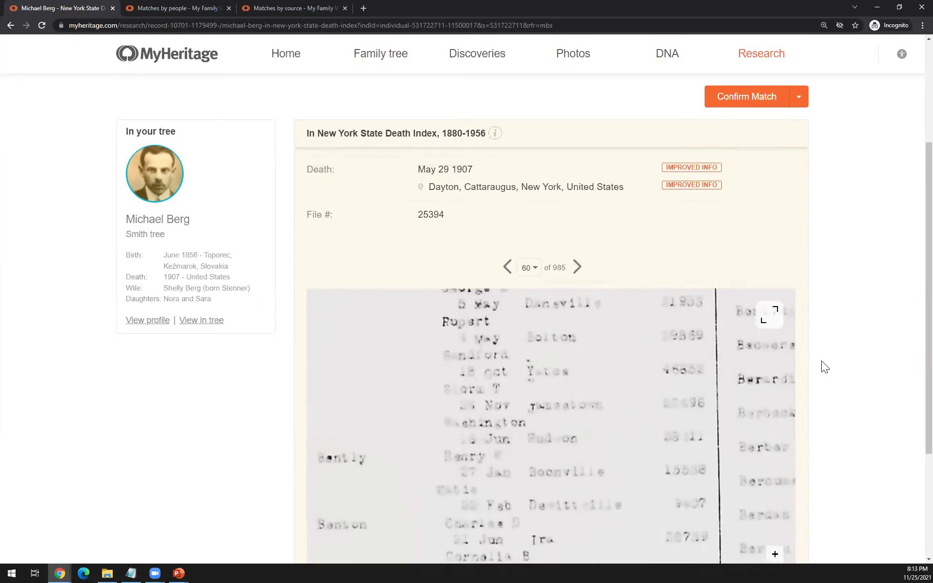
{"action": "scroll", "coordinate": [820, 360], "scroll_direction": "down", "scroll_amount": 2}
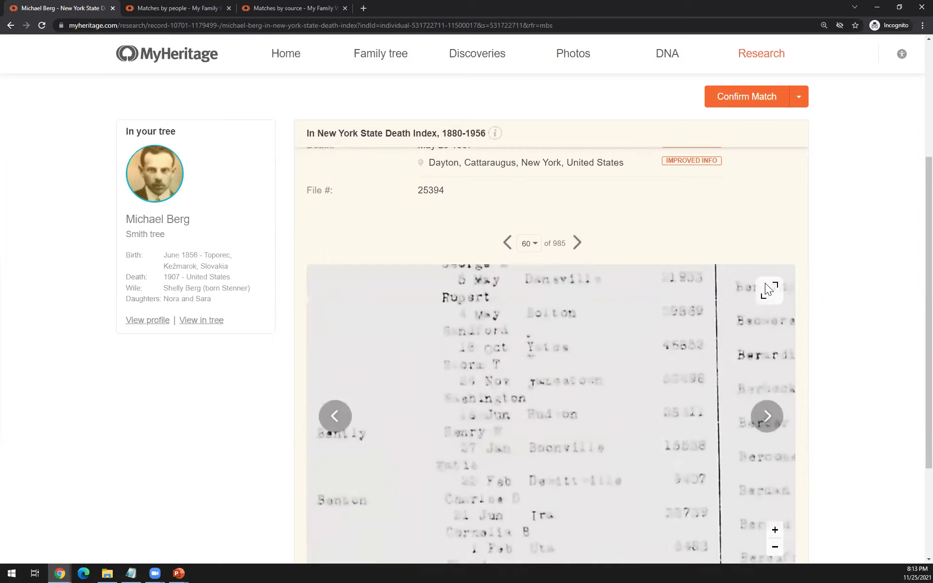
View the scanned death index page in full screen and return to the match review
{"action": "left_click", "coordinate": [766, 296]}
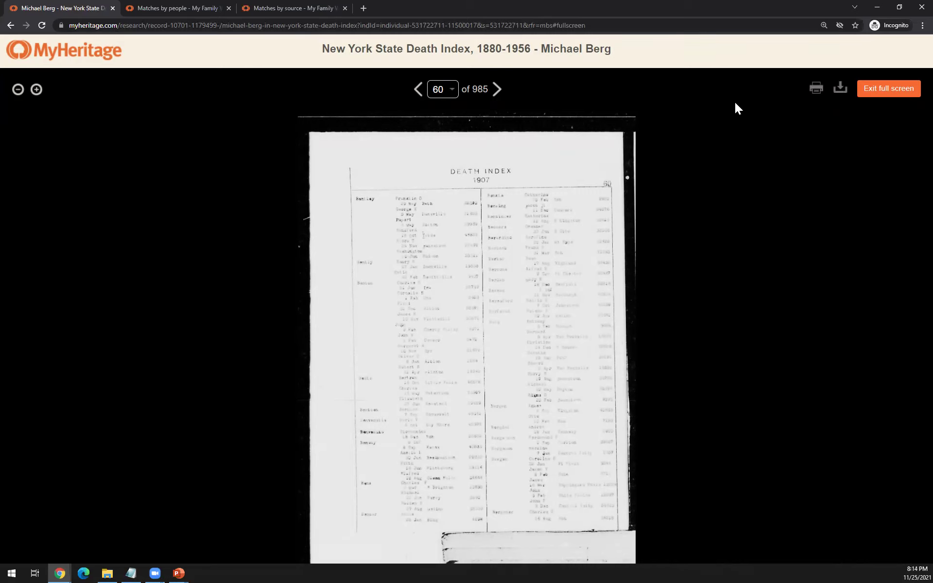
{"action": "left_click", "coordinate": [890, 95]}
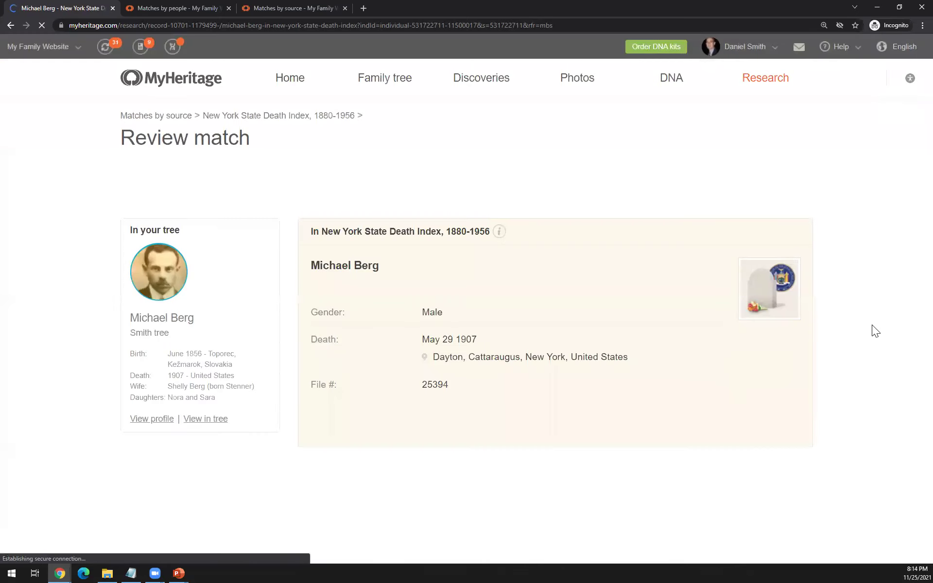
{"action": "scroll", "coordinate": [865, 377], "scroll_direction": "down", "scroll_amount": 3}
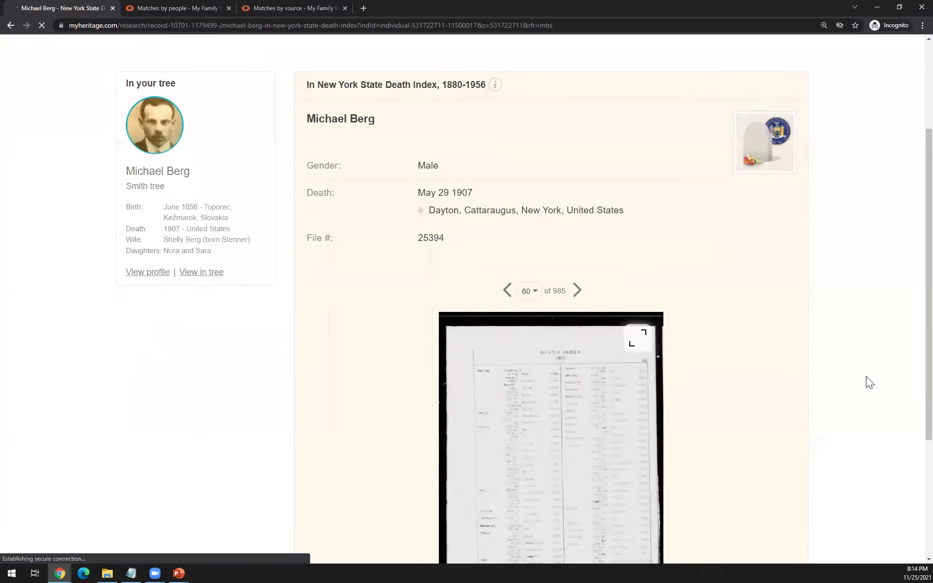
{"action": "scroll", "coordinate": [866, 376], "scroll_direction": "down", "scroll_amount": 3}
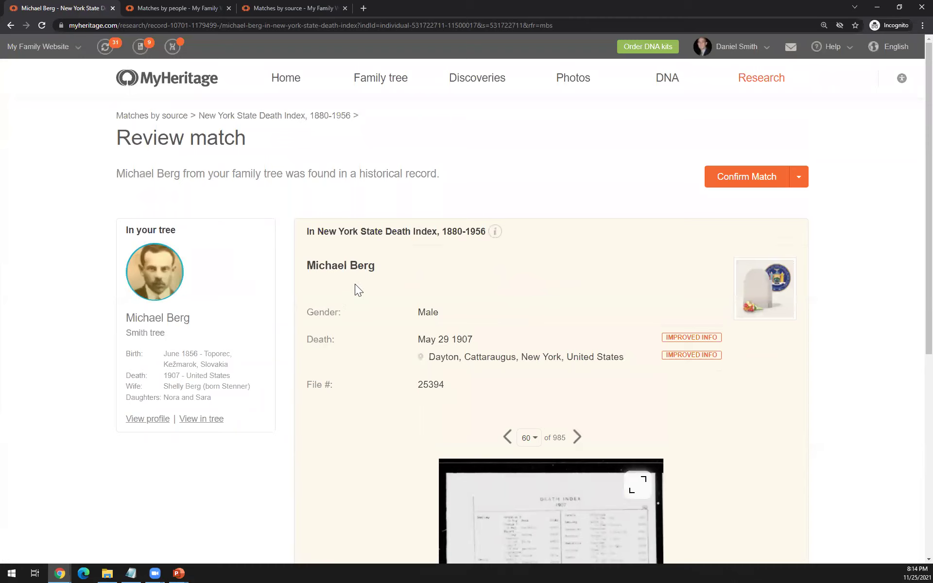
Confirm the death index match and extract death date May 29 1907 and place Dayton, Cattaraugus, New York, United States
{"action": "left_click", "coordinate": [745, 178]}
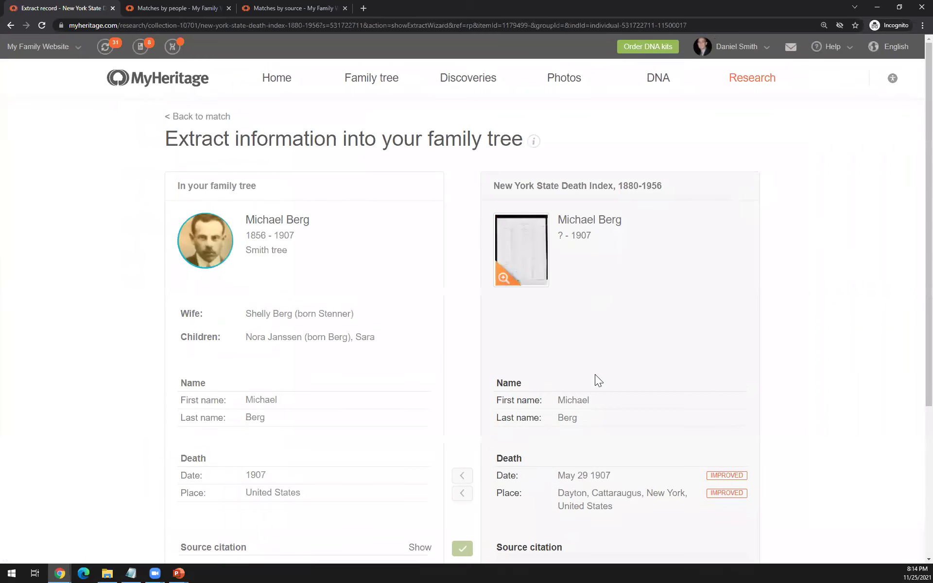
{"action": "scroll", "coordinate": [597, 380], "scroll_direction": "down", "scroll_amount": 4}
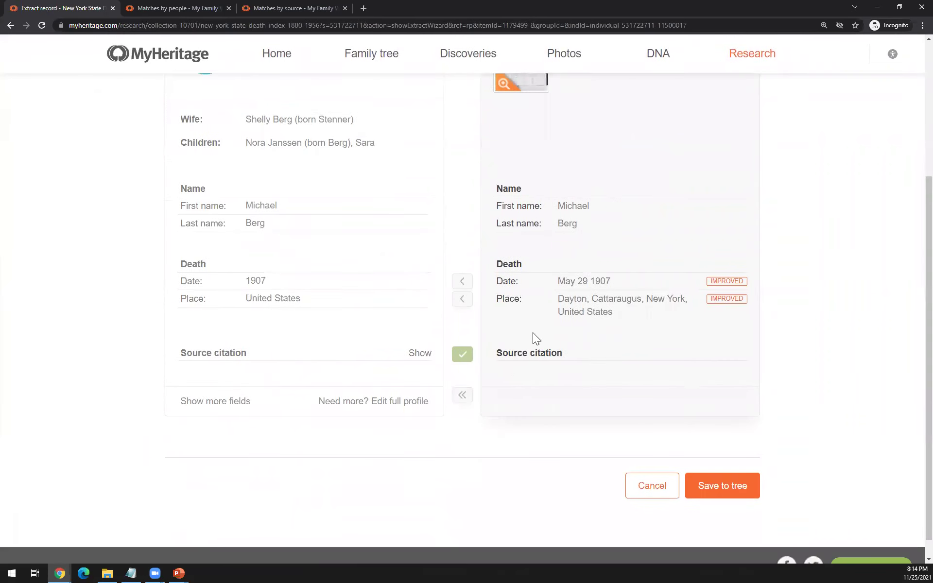
{"action": "scroll", "coordinate": [539, 335], "scroll_direction": "up", "scroll_amount": 1}
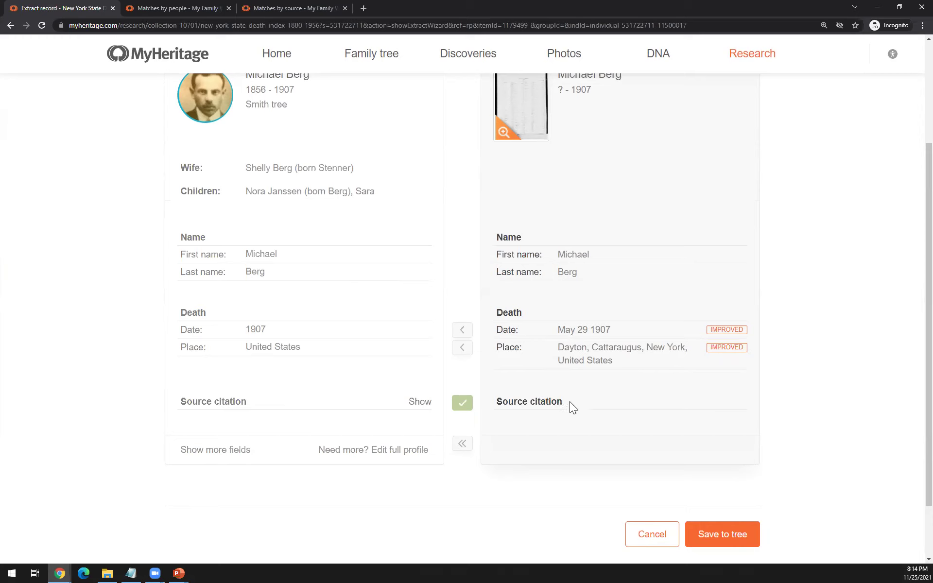
{"action": "left_click", "coordinate": [458, 332]}
{"action": "left_click", "coordinate": [461, 365]}
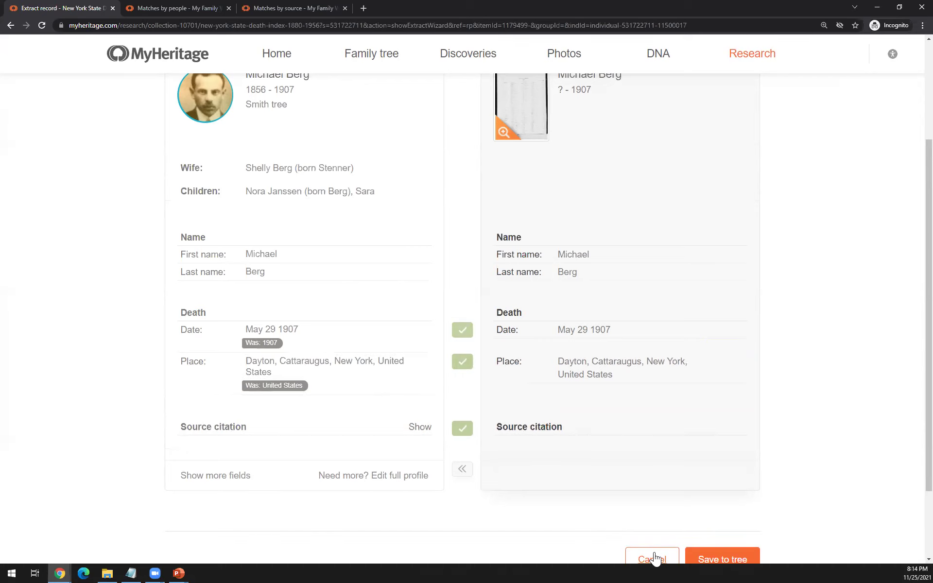
Save the extracted death details to the tree and undo the confirmation of the death index match
{"action": "left_click", "coordinate": [743, 562]}
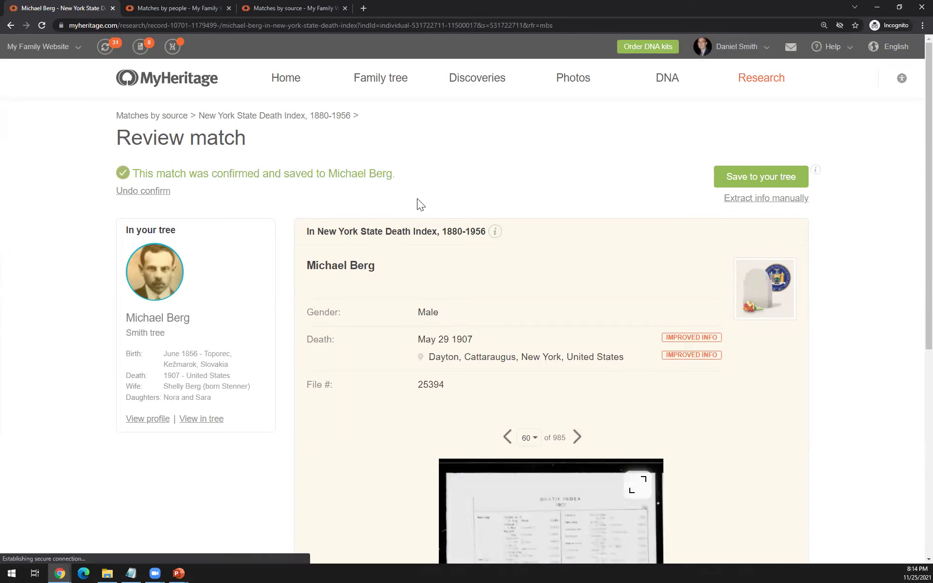
{"action": "left_click", "coordinate": [143, 191]}
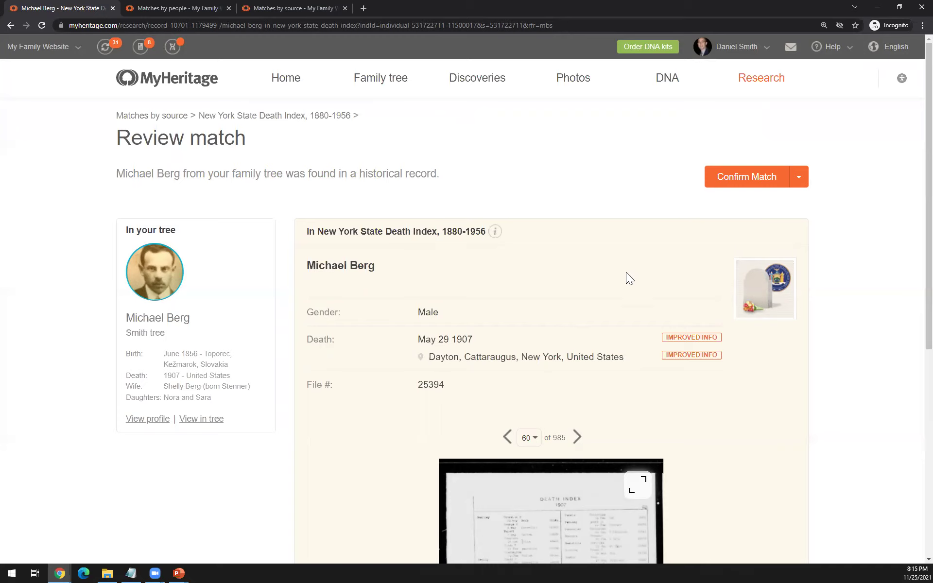
Open the husband's profile in a new browser tab and check the save option offered alongside confirming the match
{"action": "scroll", "coordinate": [626, 278], "scroll_direction": "down", "scroll_amount": 2}
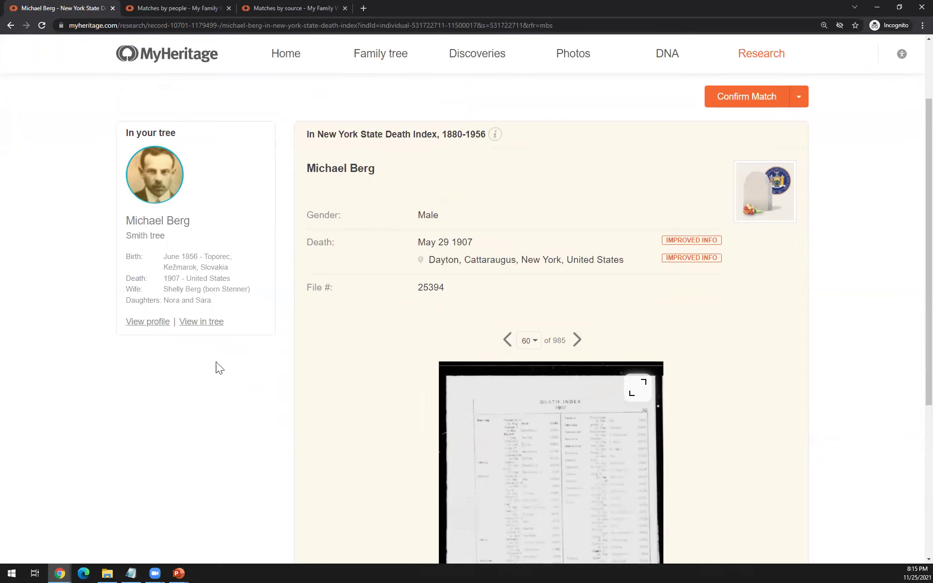
{"action": "right_click", "coordinate": [141, 324]}
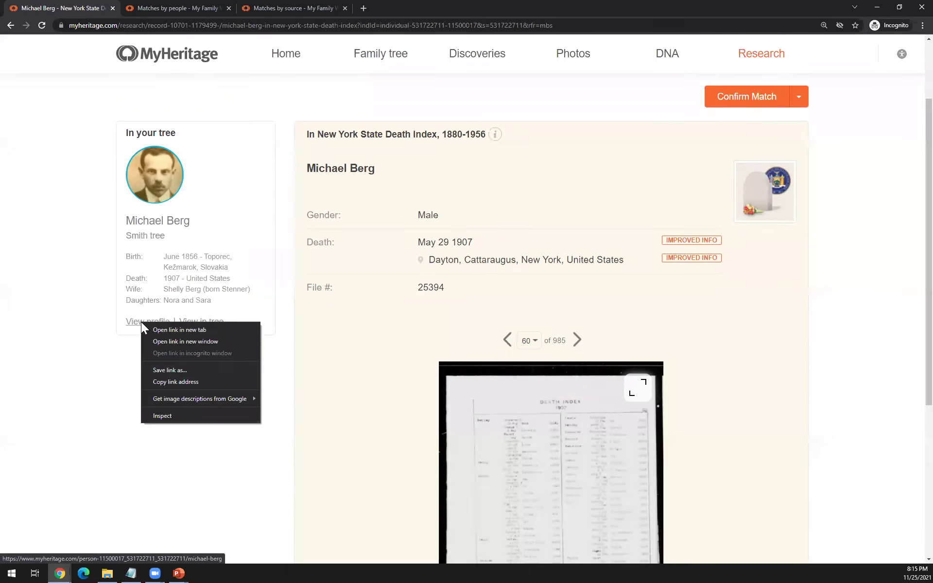
{"action": "left_click", "coordinate": [154, 331]}
{"action": "scroll", "coordinate": [262, 94], "scroll_direction": "down", "scroll_amount": 4}
{"action": "left_click", "coordinate": [798, 96]}
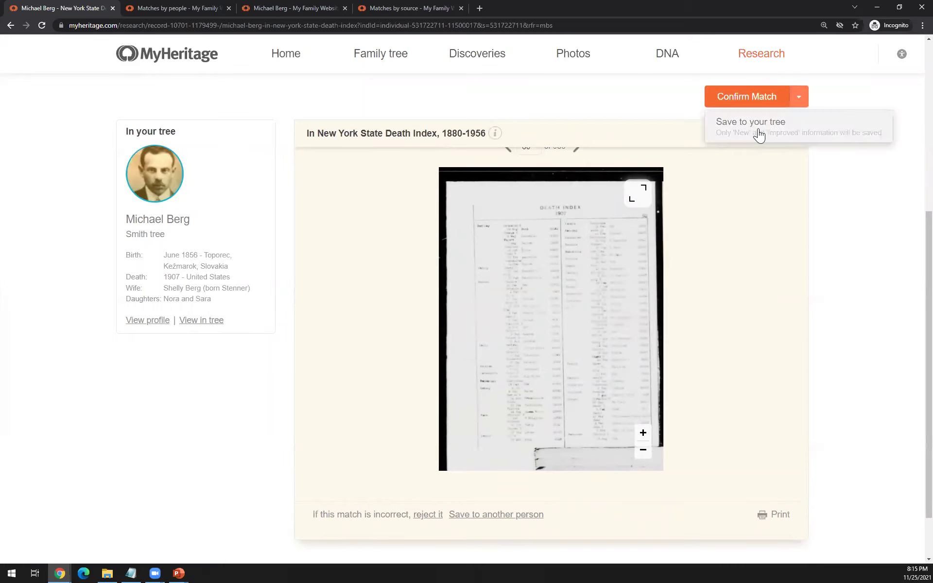
{"action": "left_click", "coordinate": [634, 99]}
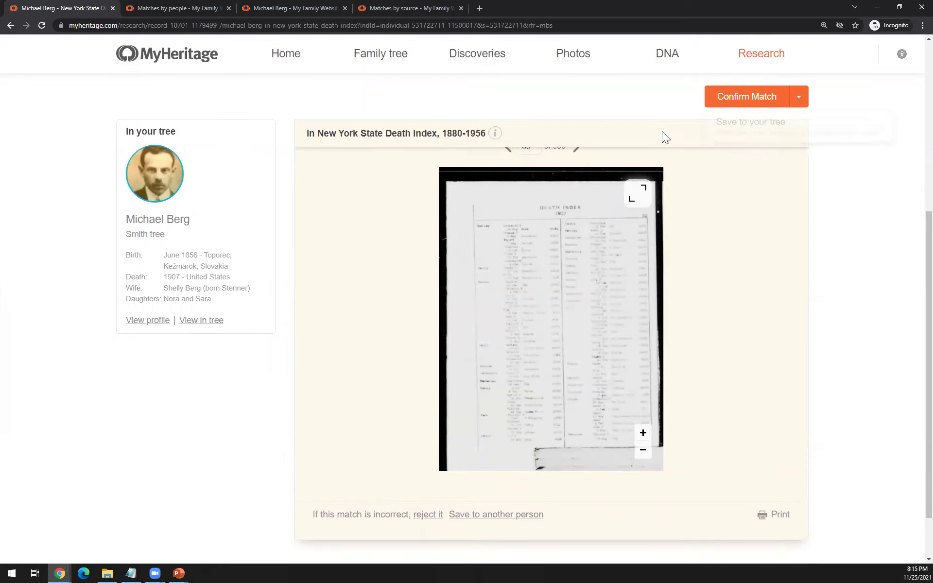
Examine the husband's profile, its attached record and the events in his life
{"action": "left_click", "coordinate": [298, 11]}
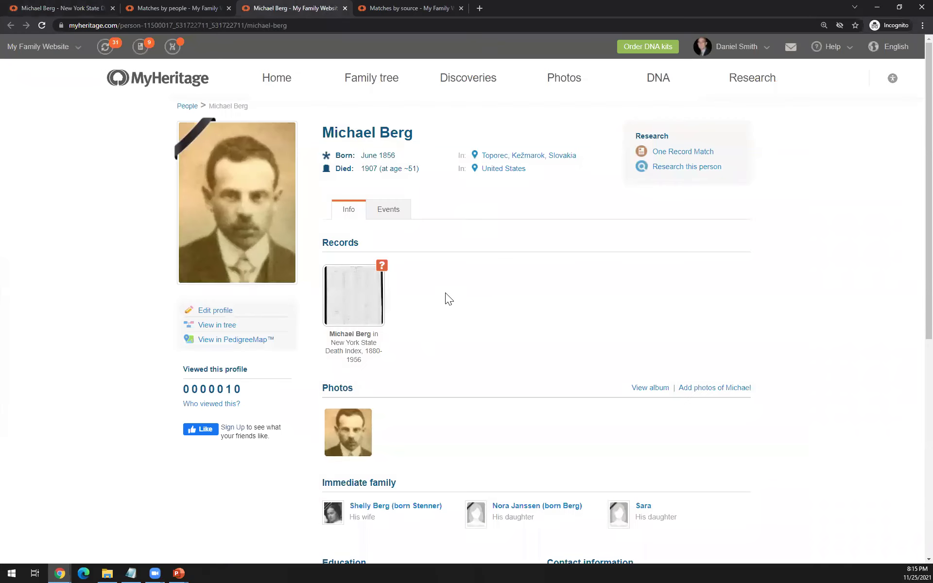
{"action": "left_click", "coordinate": [388, 209]}
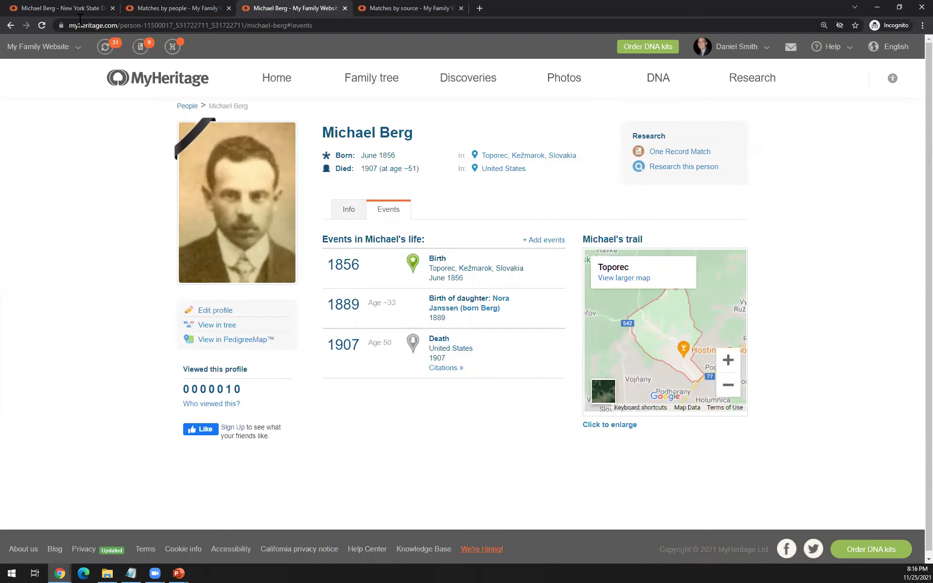
Return to the death index match, leave it unconfirmed and open the family tree
{"action": "left_click", "coordinate": [63, 9]}
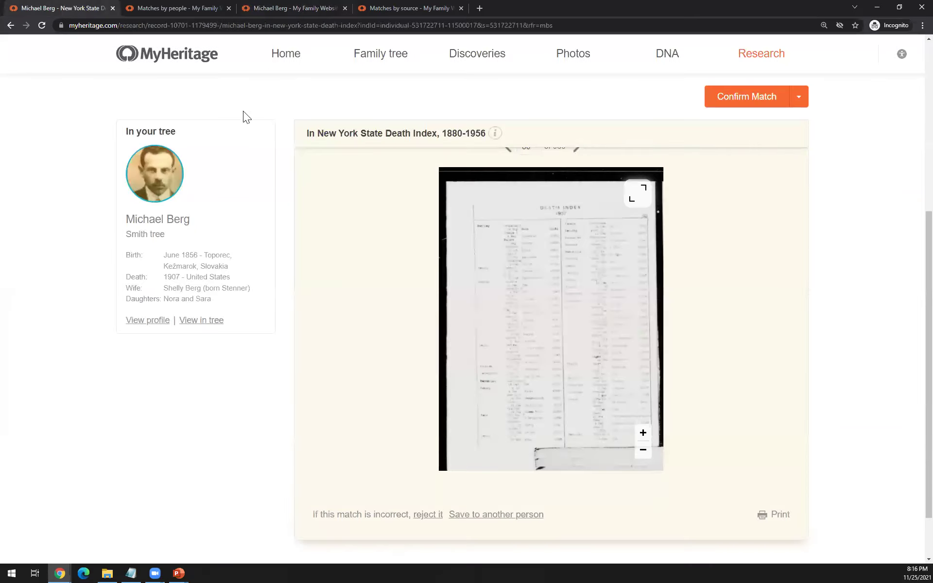
{"action": "left_click", "coordinate": [10, 25]}
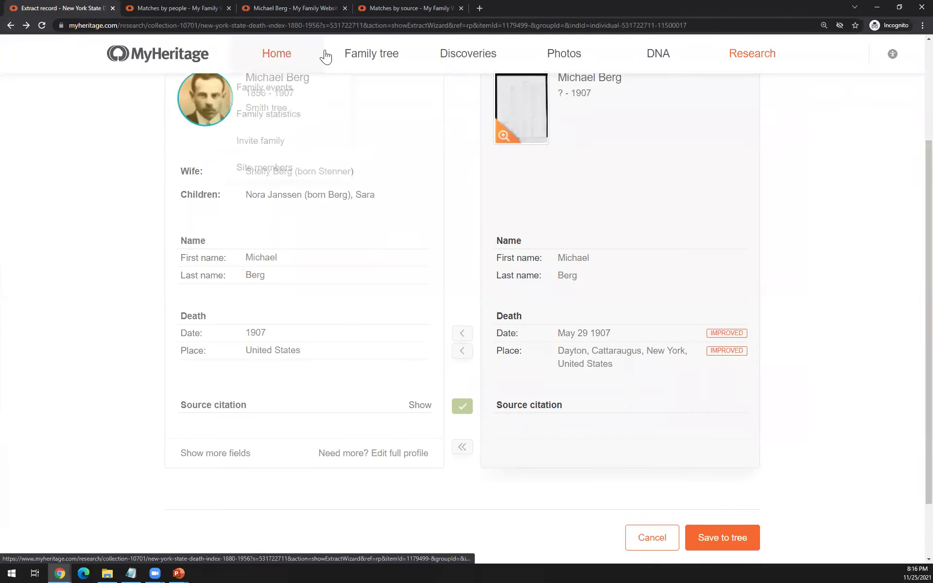
{"action": "left_click", "coordinate": [373, 56]}
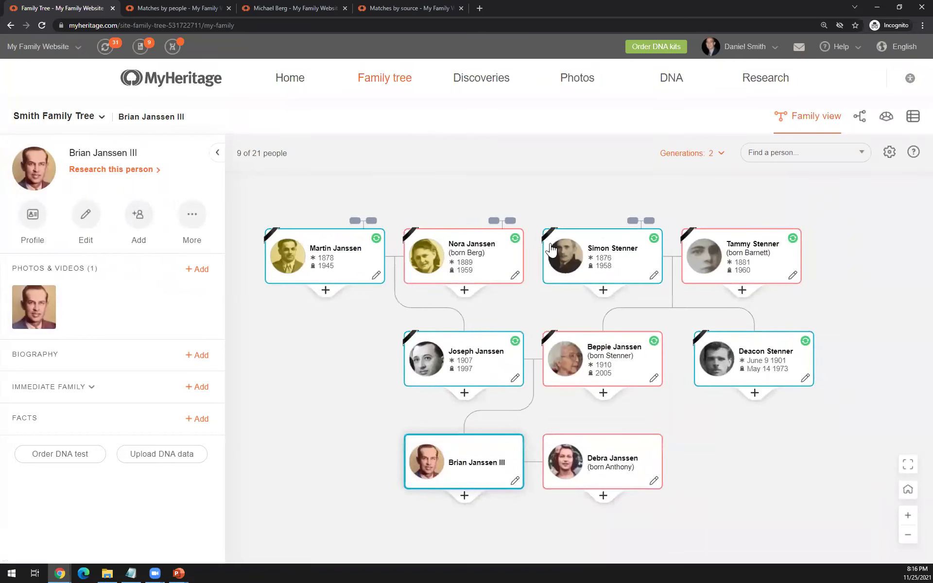
{"action": "mouse_move", "coordinate": [395, 162]}
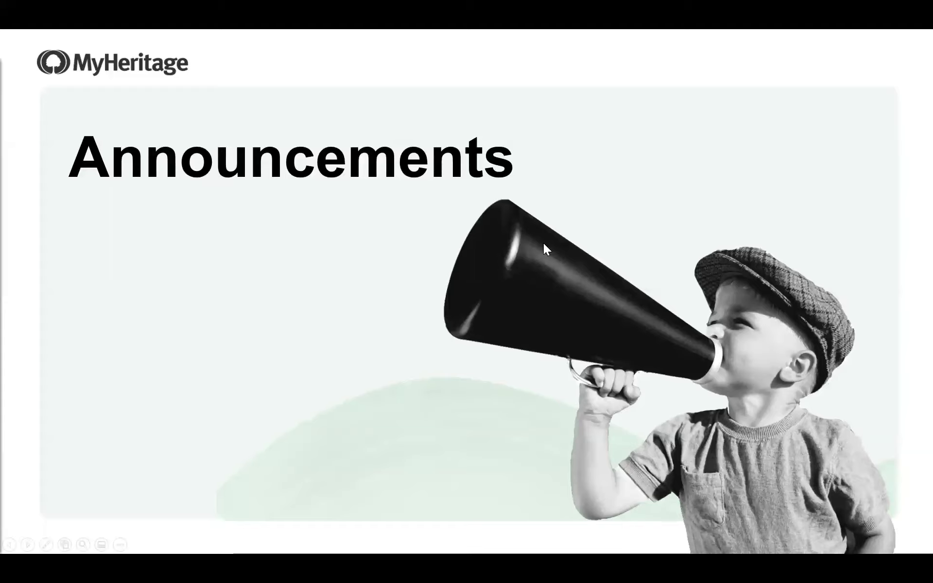
{"action": "left_click", "coordinate": [526, 292]}
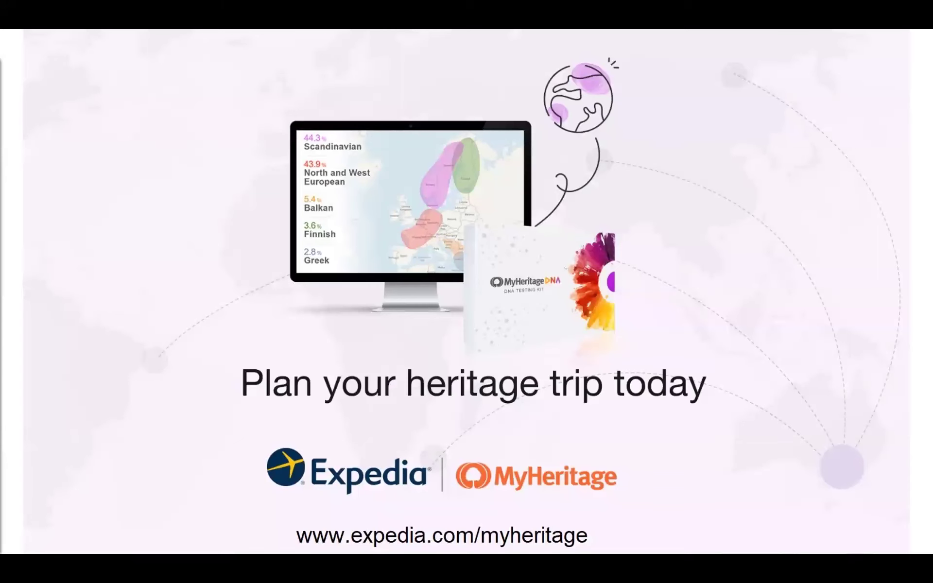